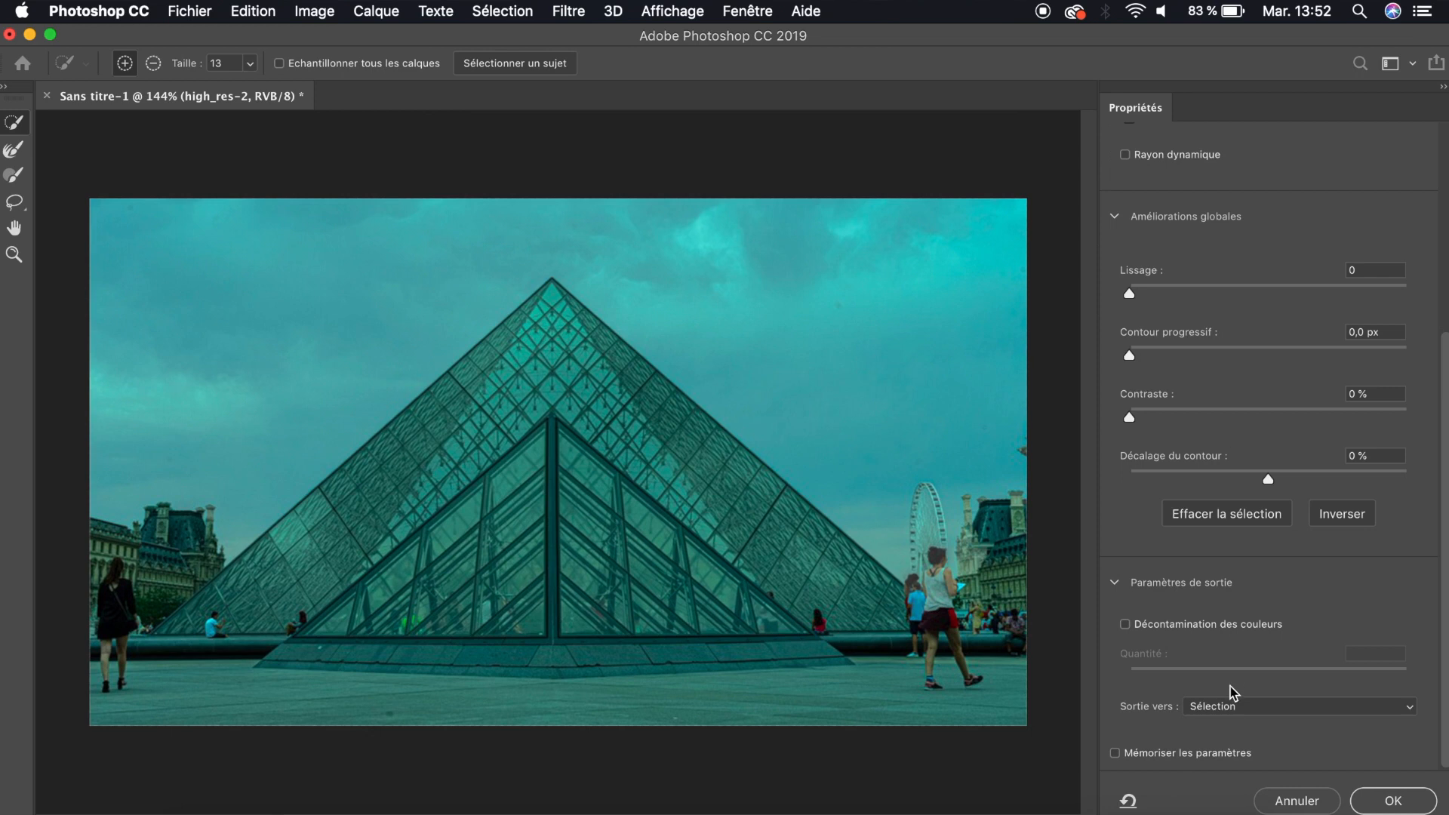
Output the refined pyramid selection to a new layer with a layer mask and show the original high_res-2 layer again
left_click(1226, 707)
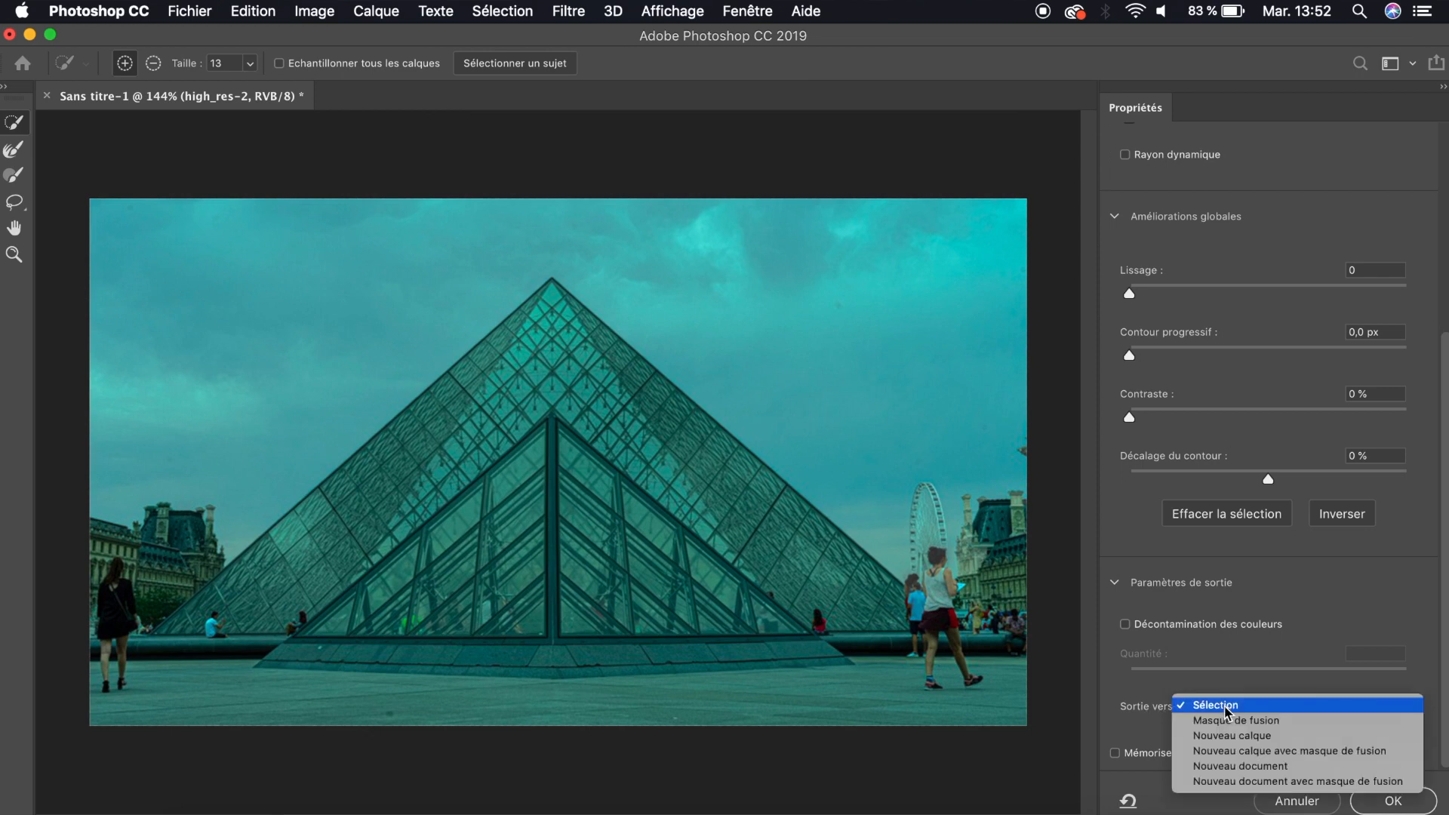
left_click(1224, 750)
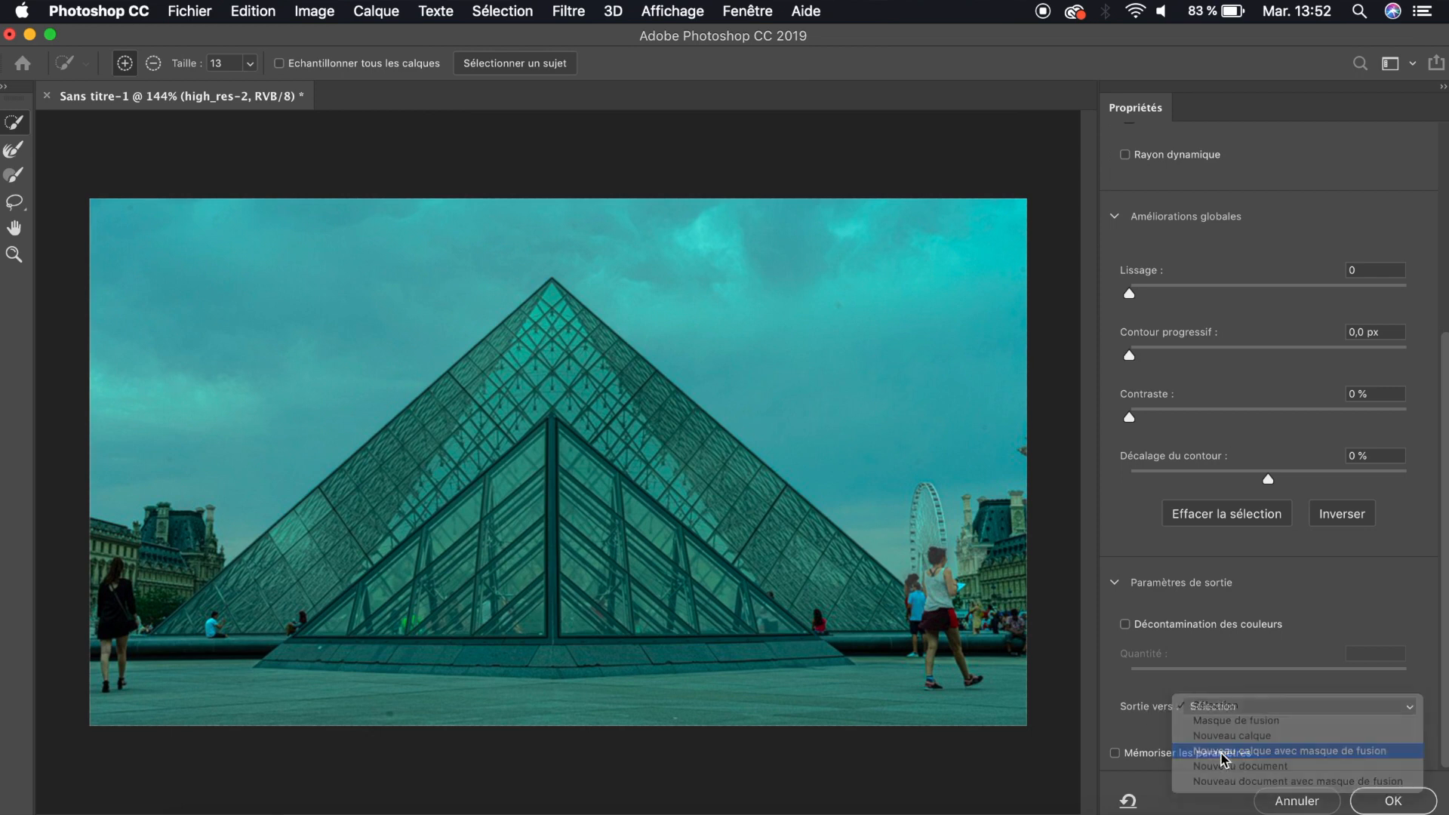
left_click(1393, 801)
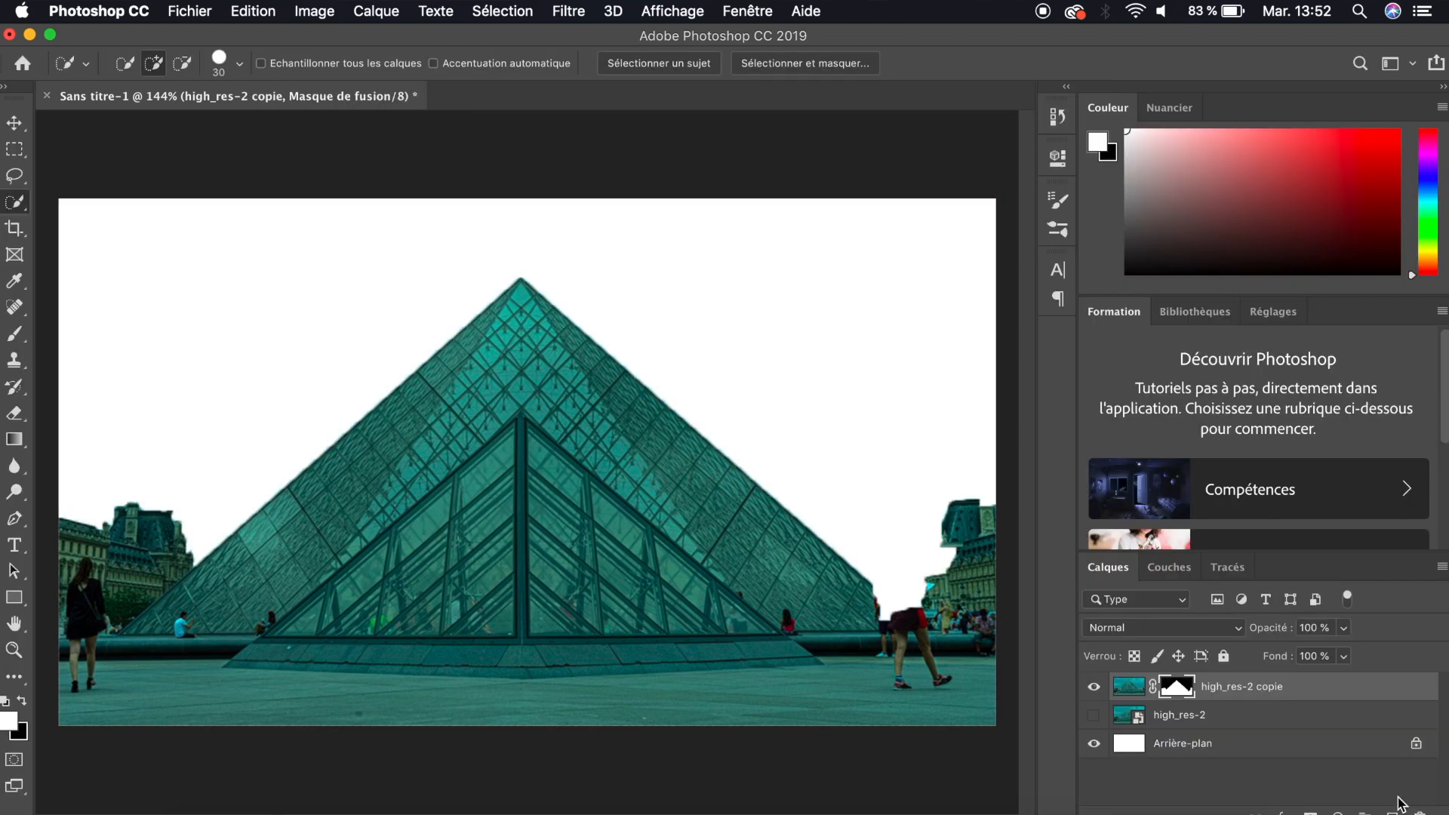
left_click(1093, 717)
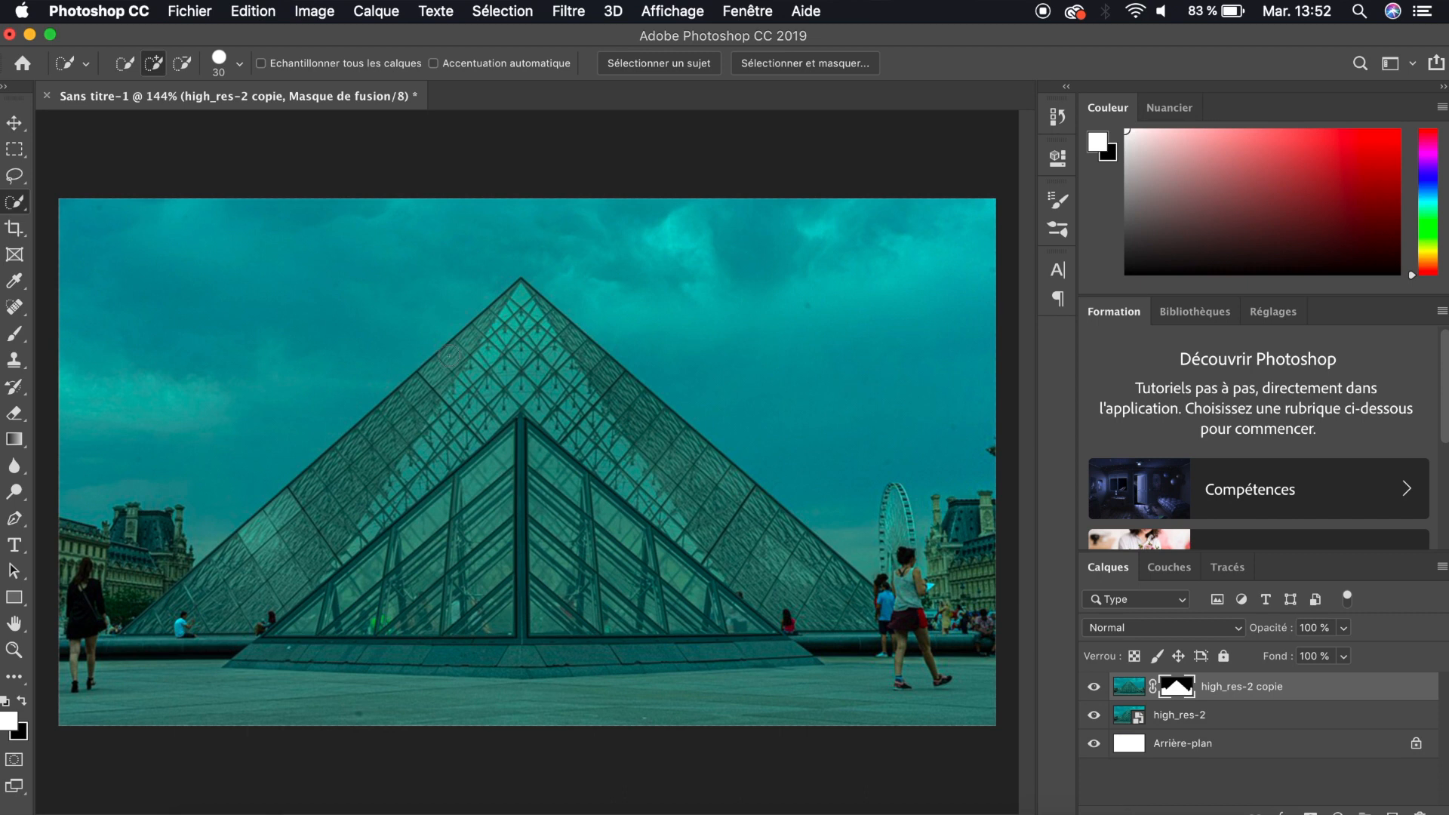
Add a horizontal text reading VLOG in the sky beside the pyramid's tip
left_click(14, 546)
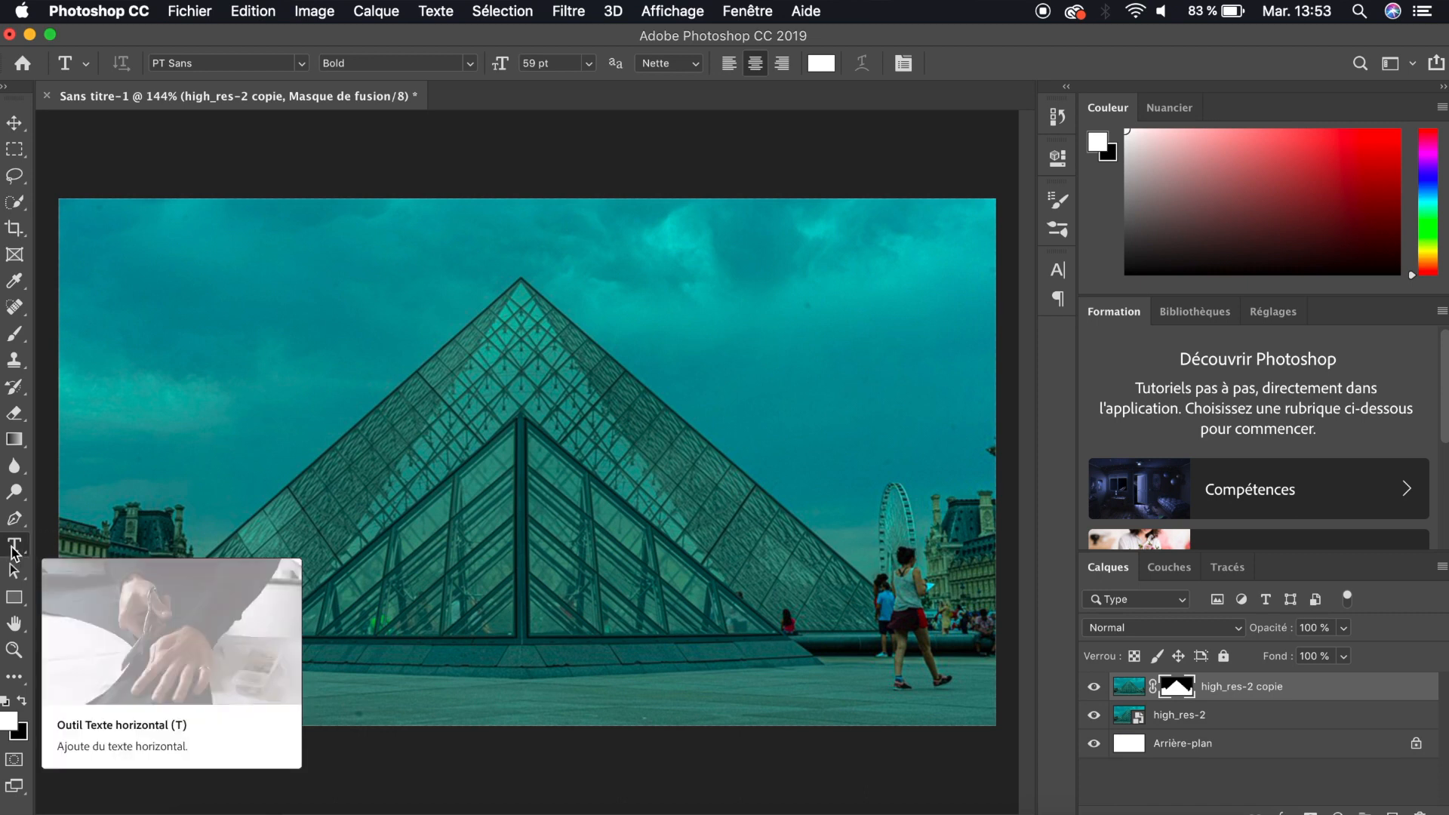
left_click(290, 328)
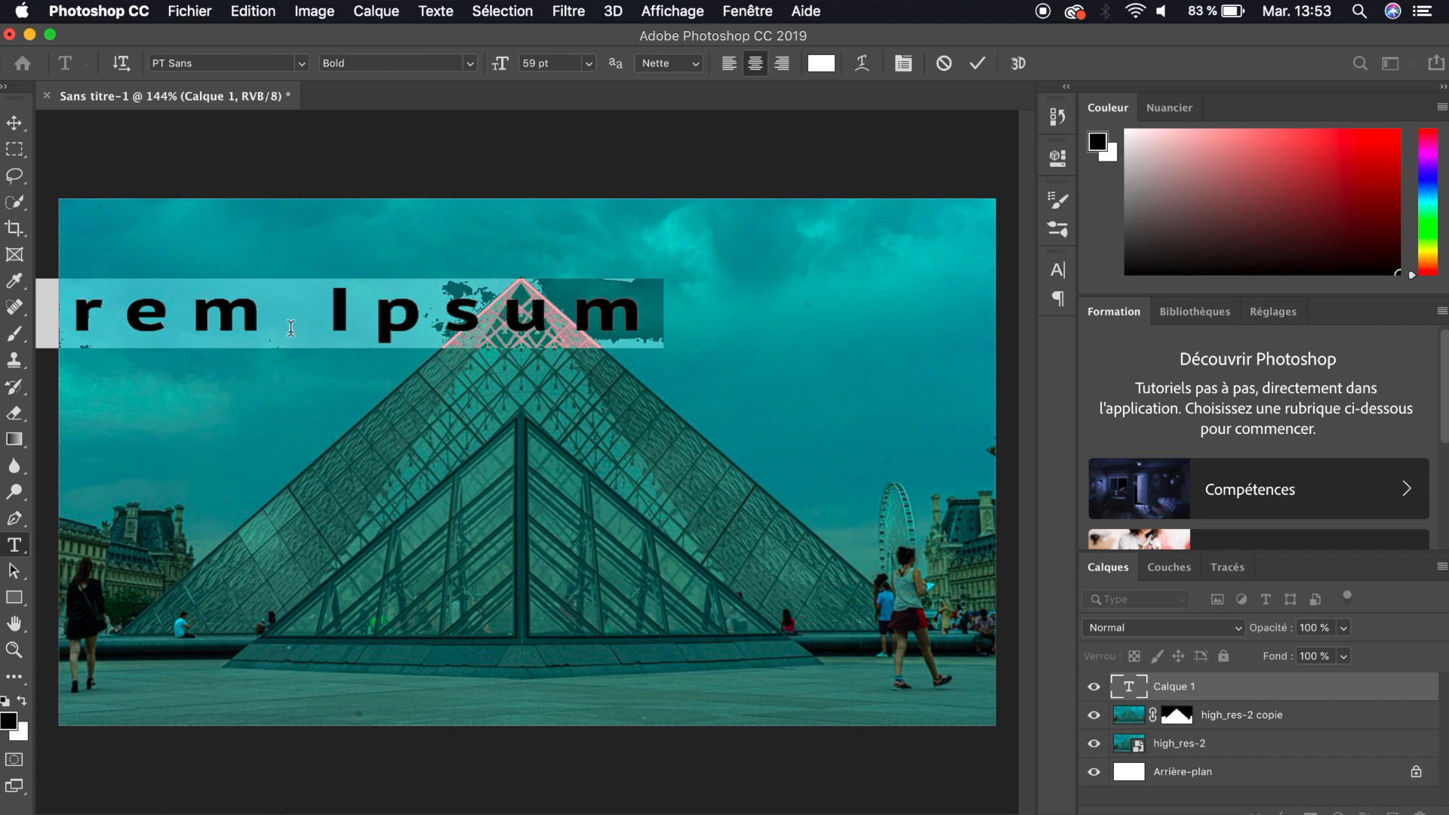
type("VLOG")
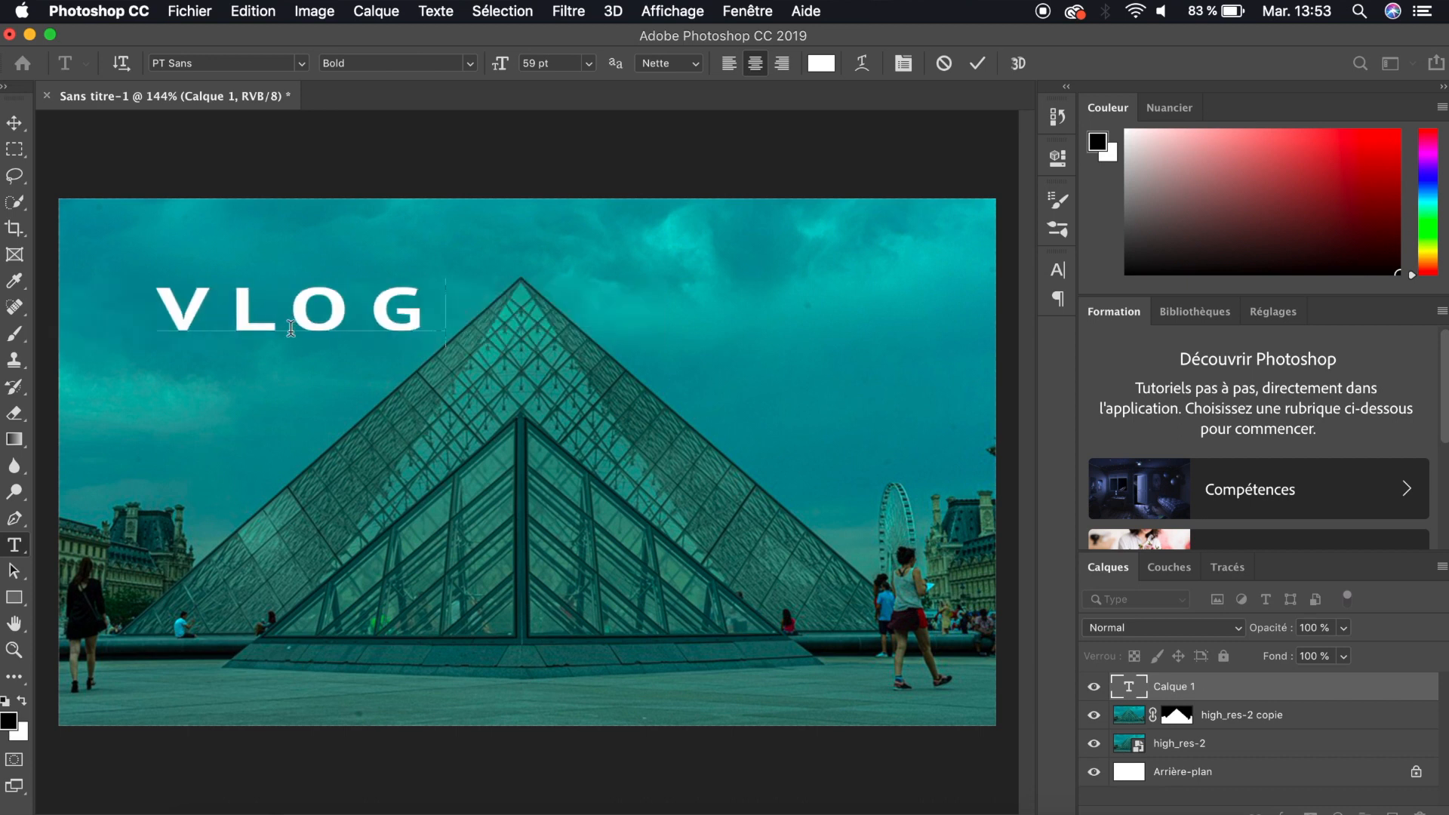
Move the VLOG text over the pyramid's tip and place its layer beneath the masked high_res-2 copie layer
left_click(21, 121)
left_click_drag(205, 305, 443, 305)
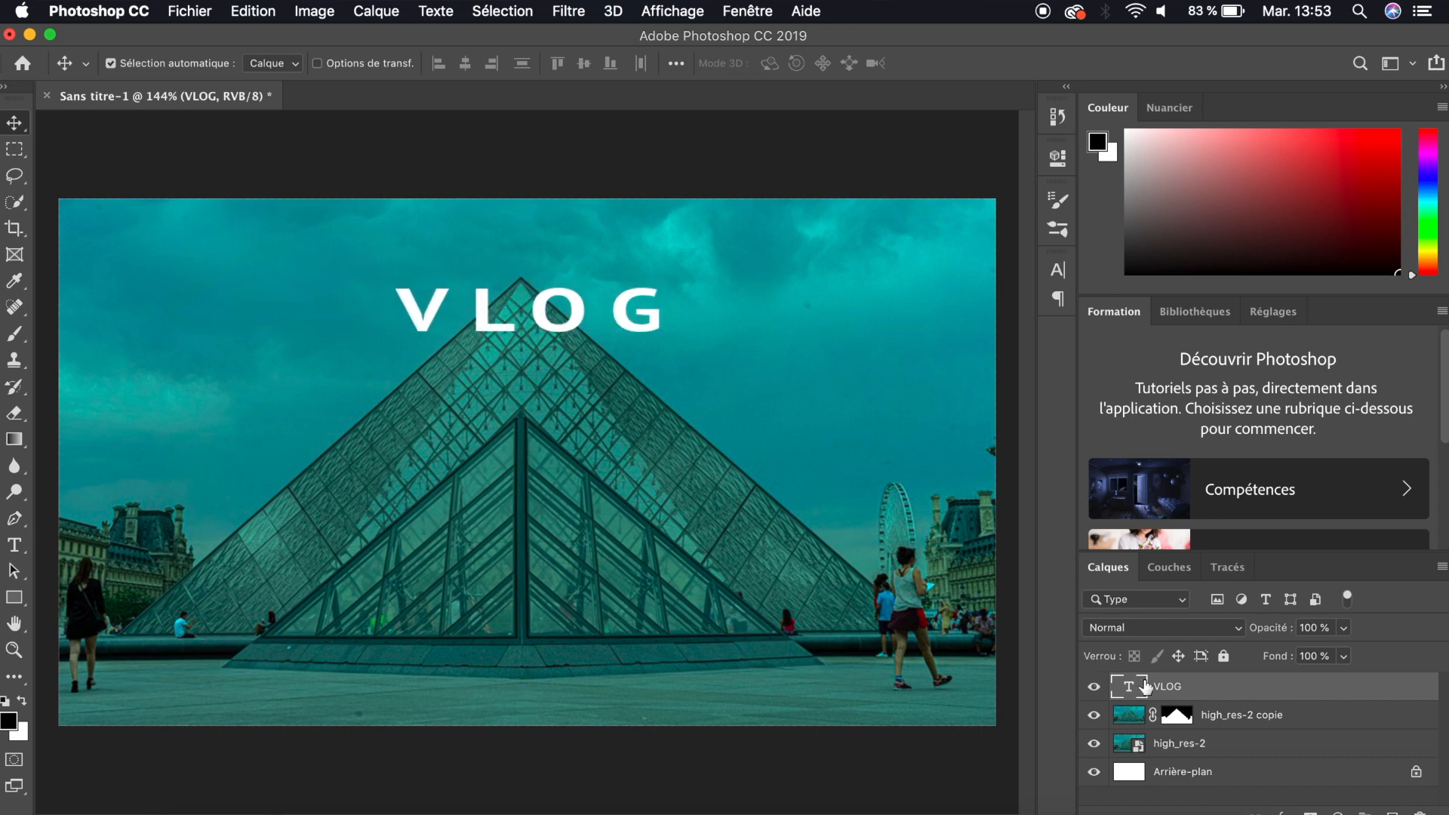
left_click_drag(1151, 685, 1160, 733)
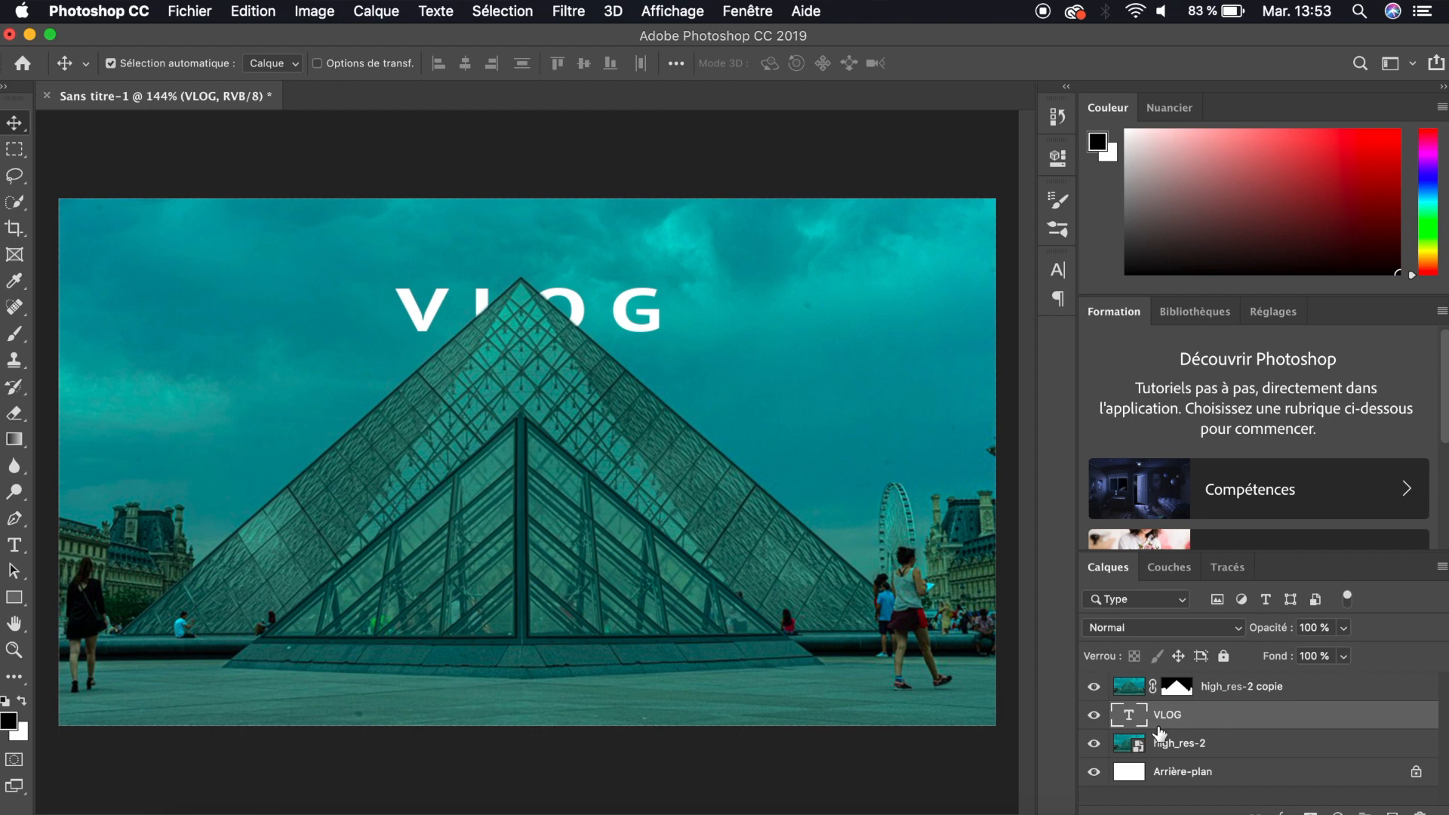
Change the VLOG text to the Sathu Regular font, widen its letter spacing and enlarge it to 110 pt
double_click(686, 314)
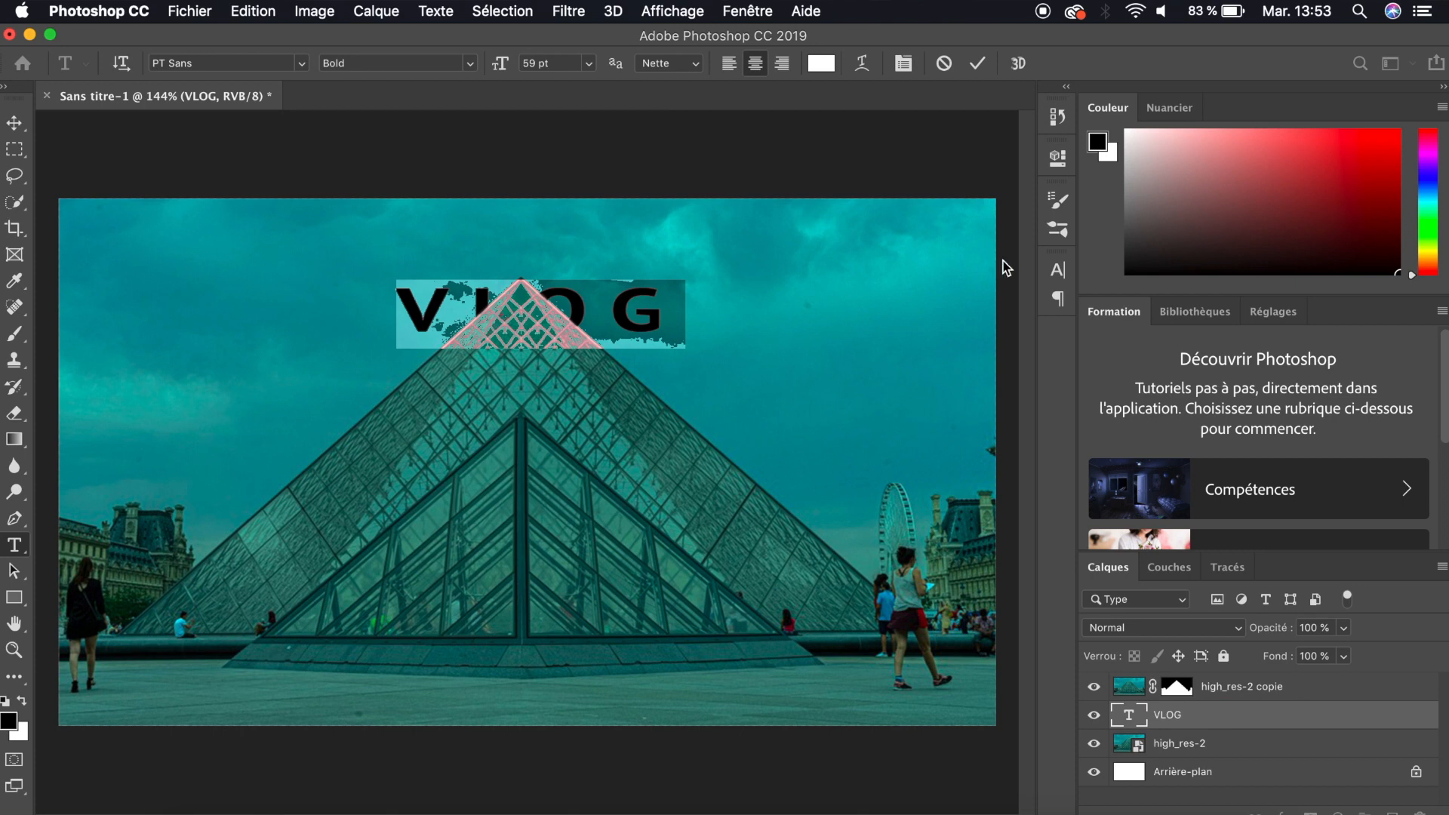
left_click(1057, 270)
left_click(934, 299)
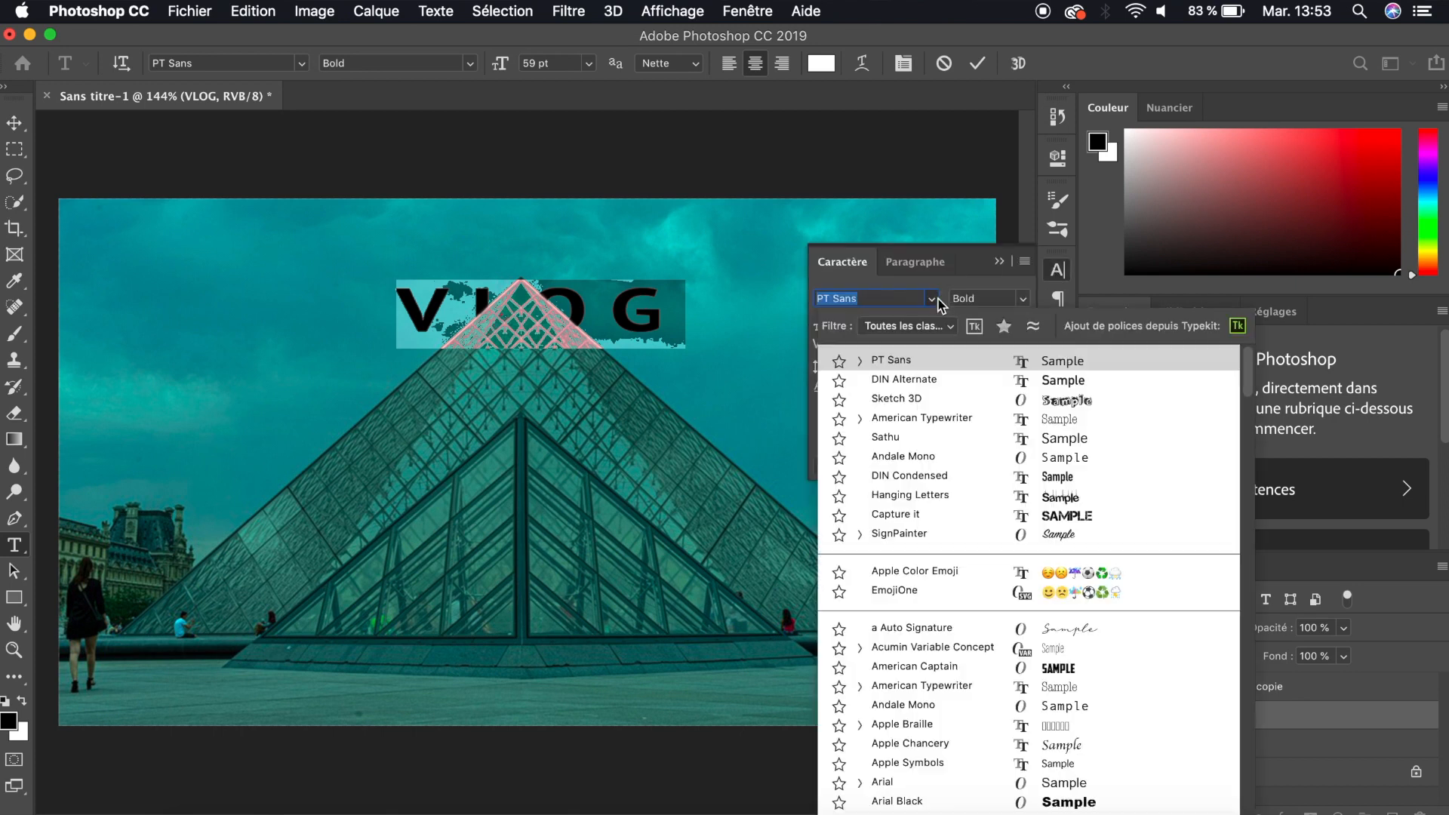
left_click(1070, 440)
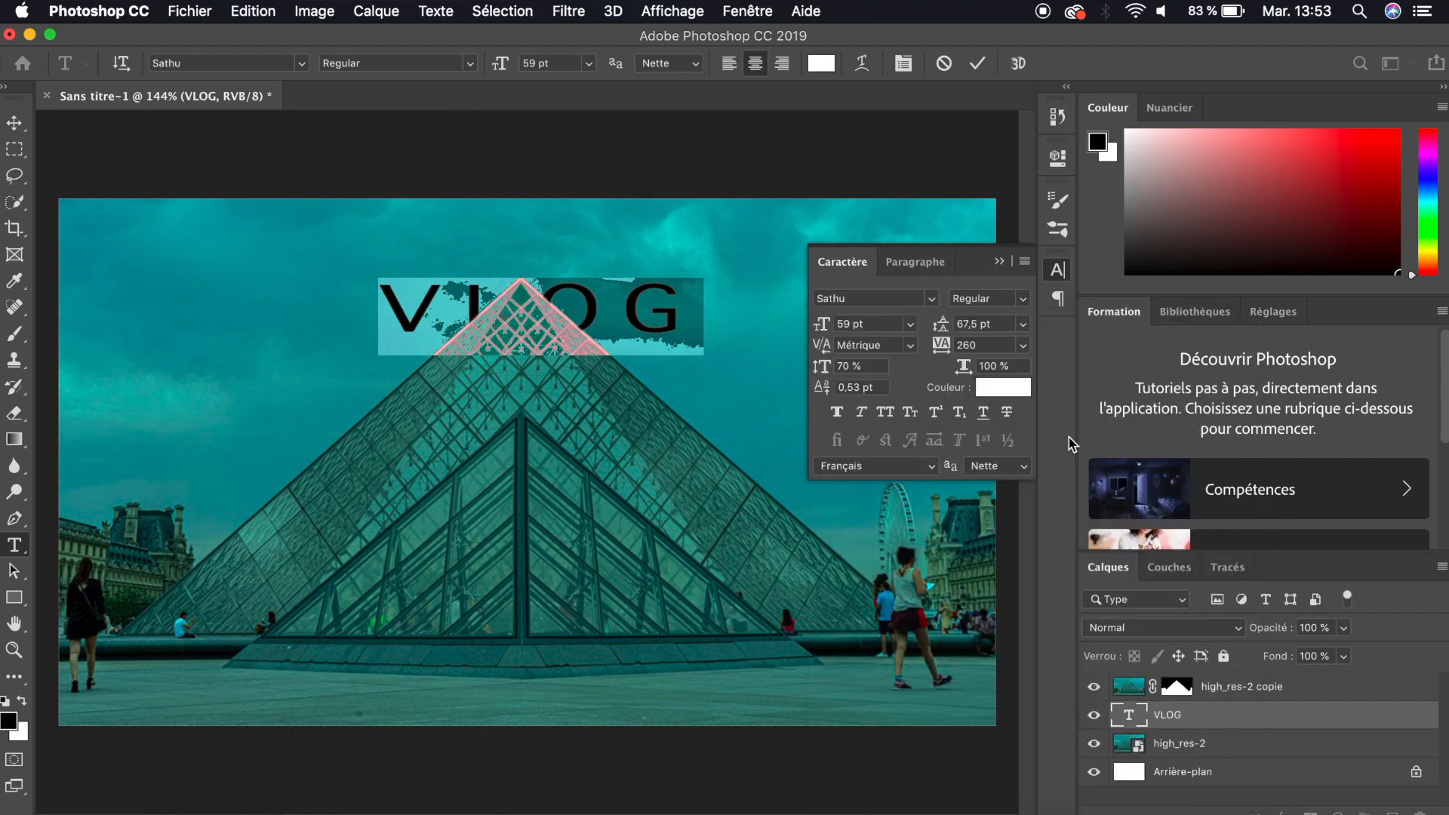
left_click_drag(941, 349, 975, 348)
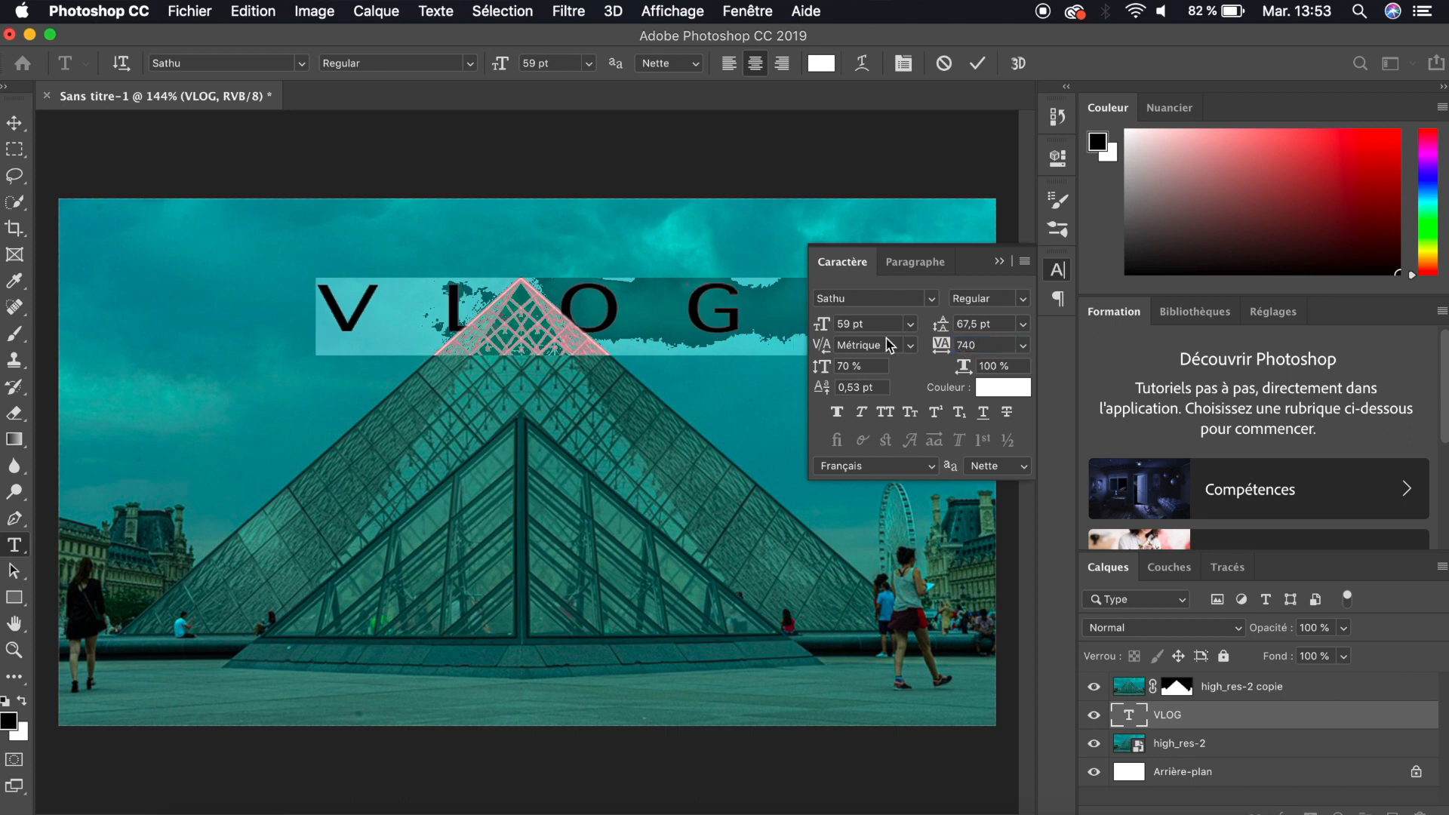
left_click_drag(823, 324, 862, 332)
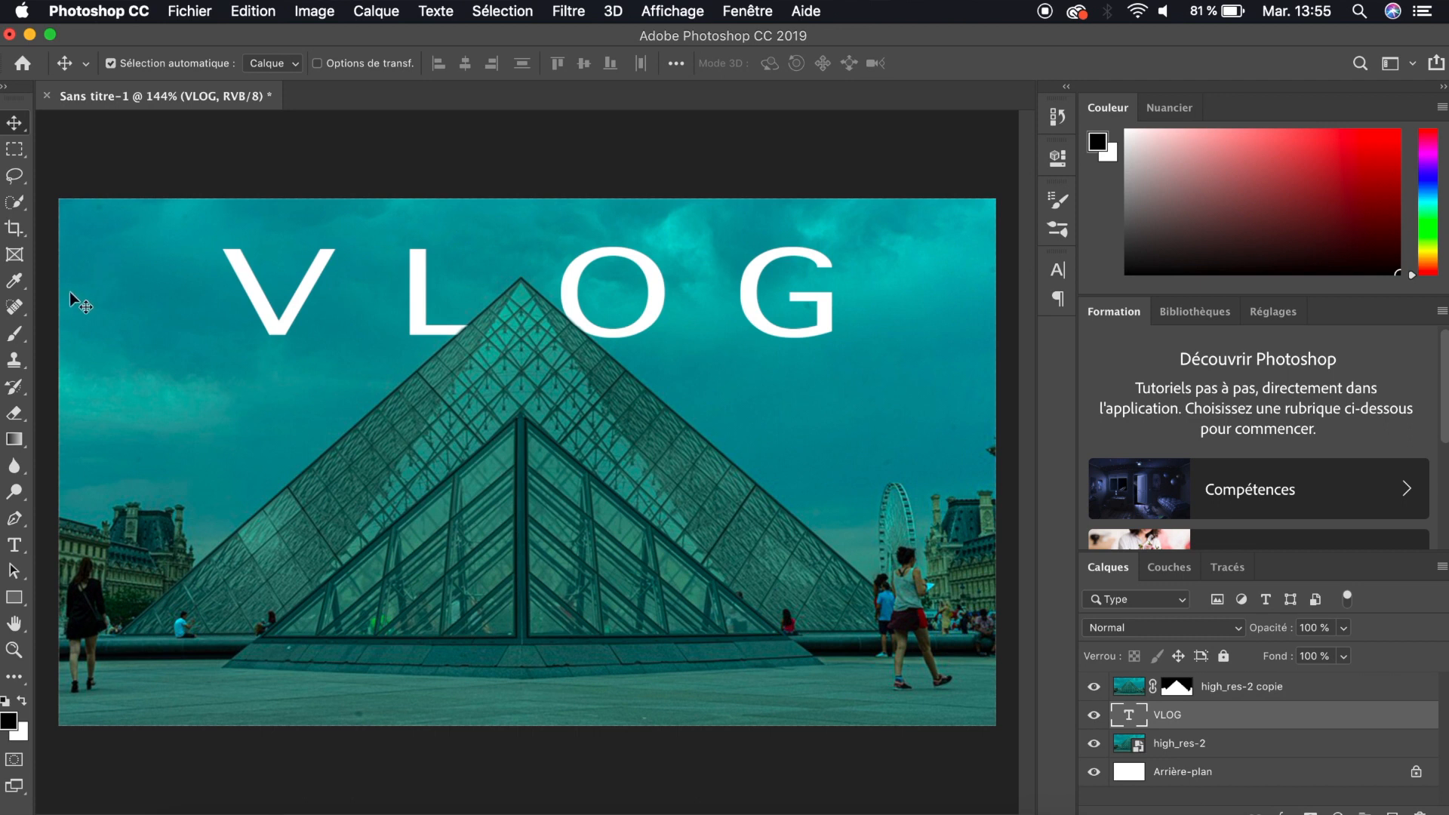
Add a second text reading PARIS below the VLOG title
left_click(15, 545)
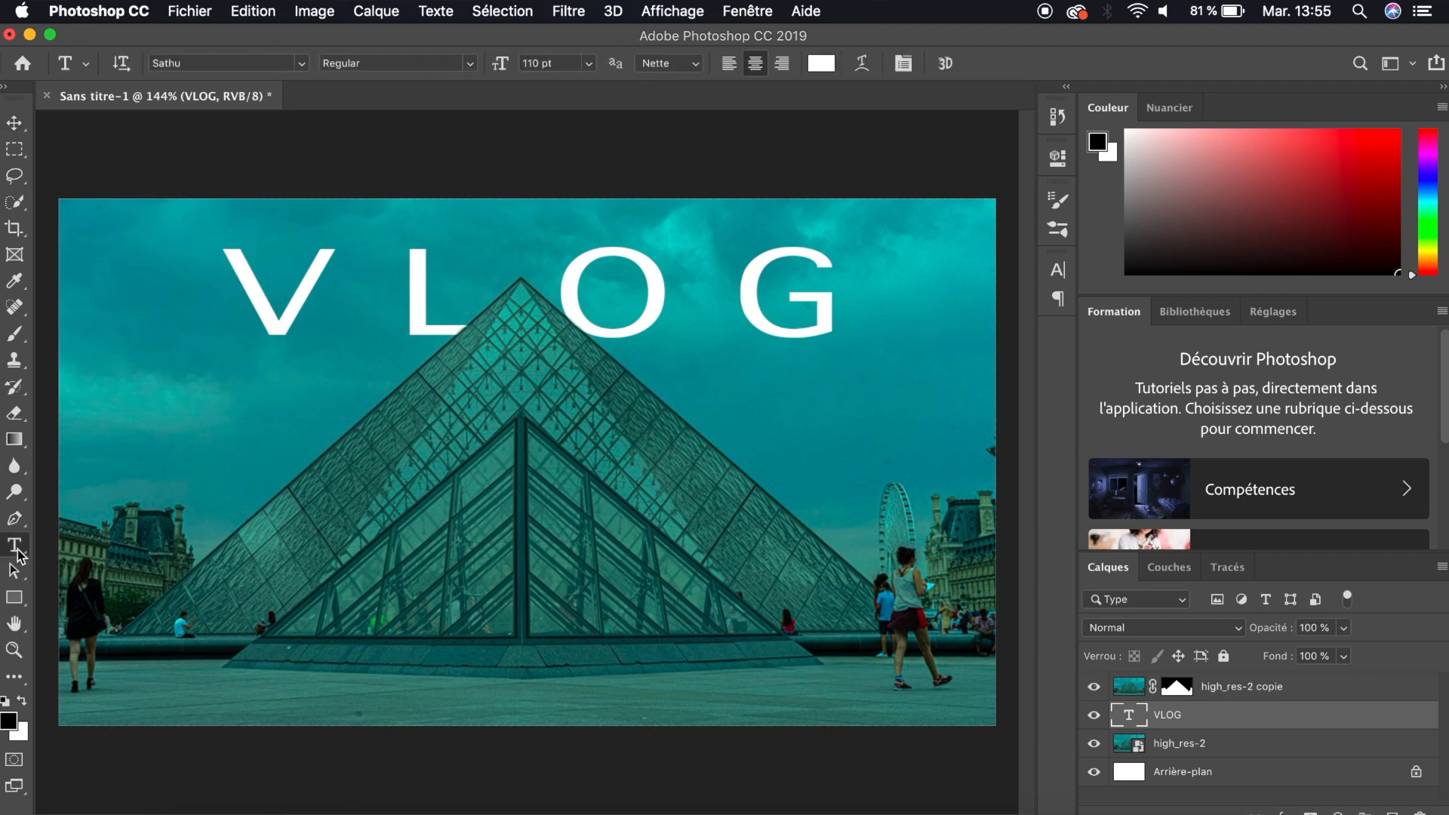
left_click(416, 418)
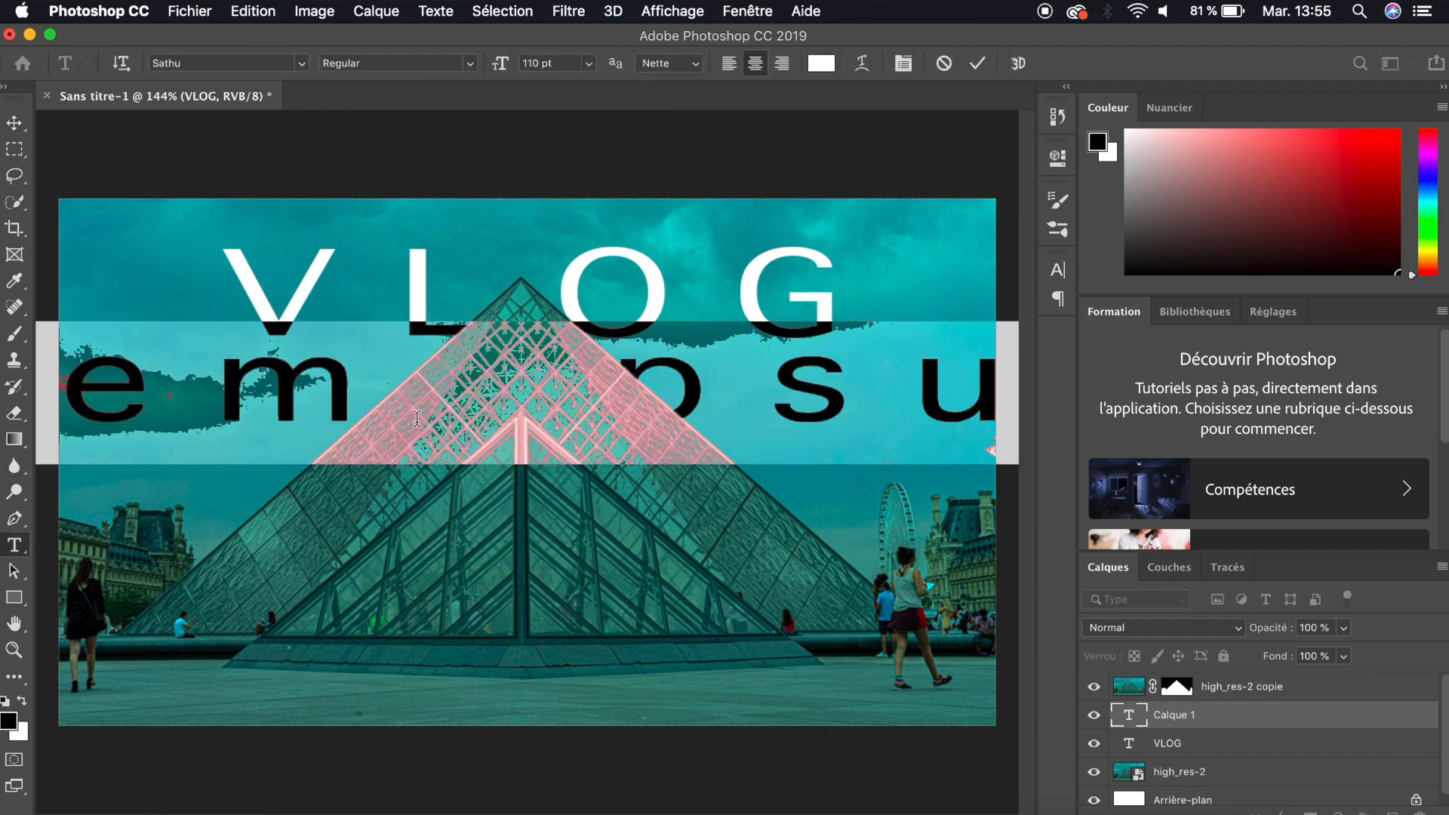
type("PARIS")
key("BackSpace")
key("BackSpace")
key("BackSpace")
key("BackSpace")
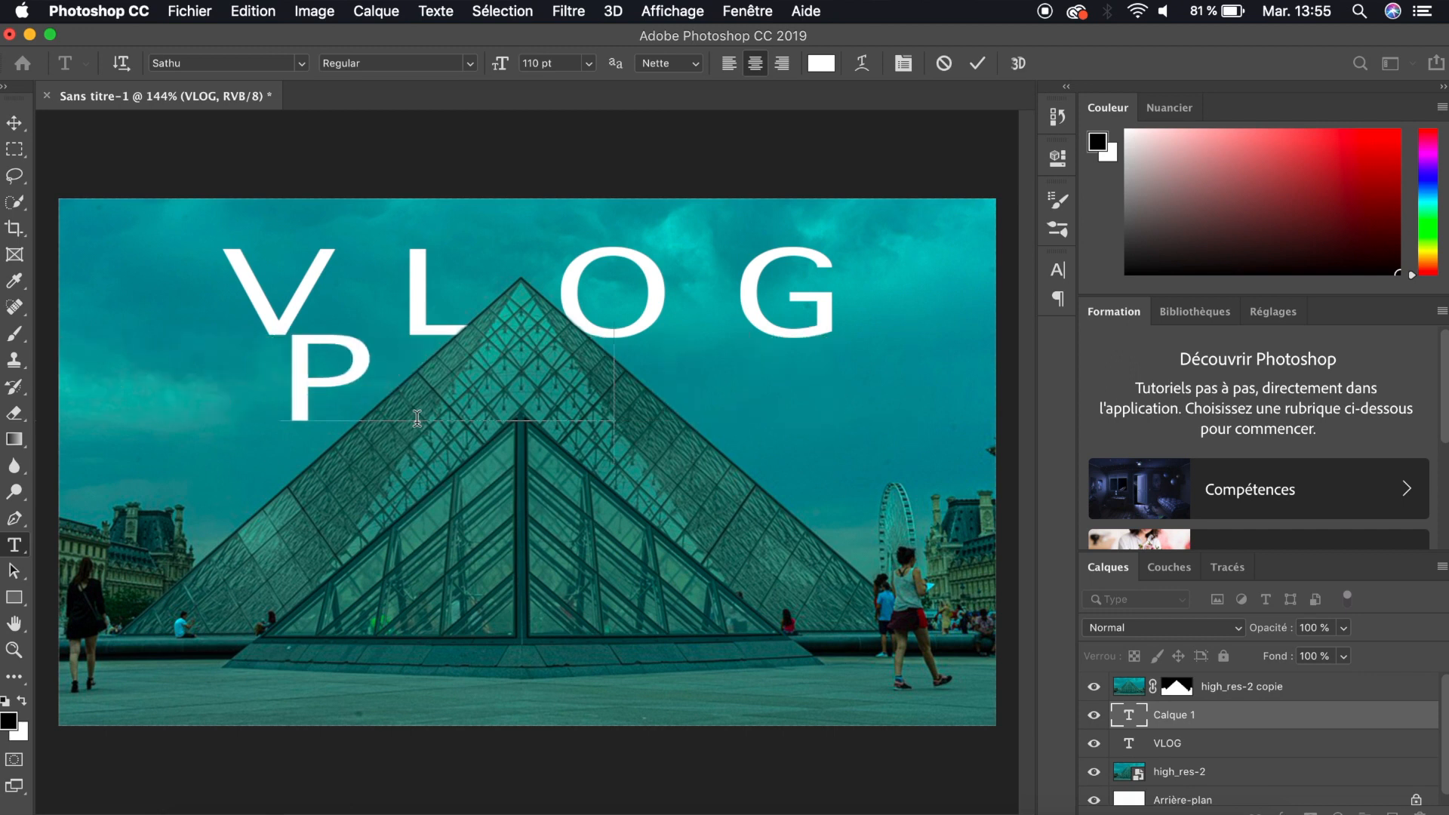
key("BackSpace")
type("PARIS")
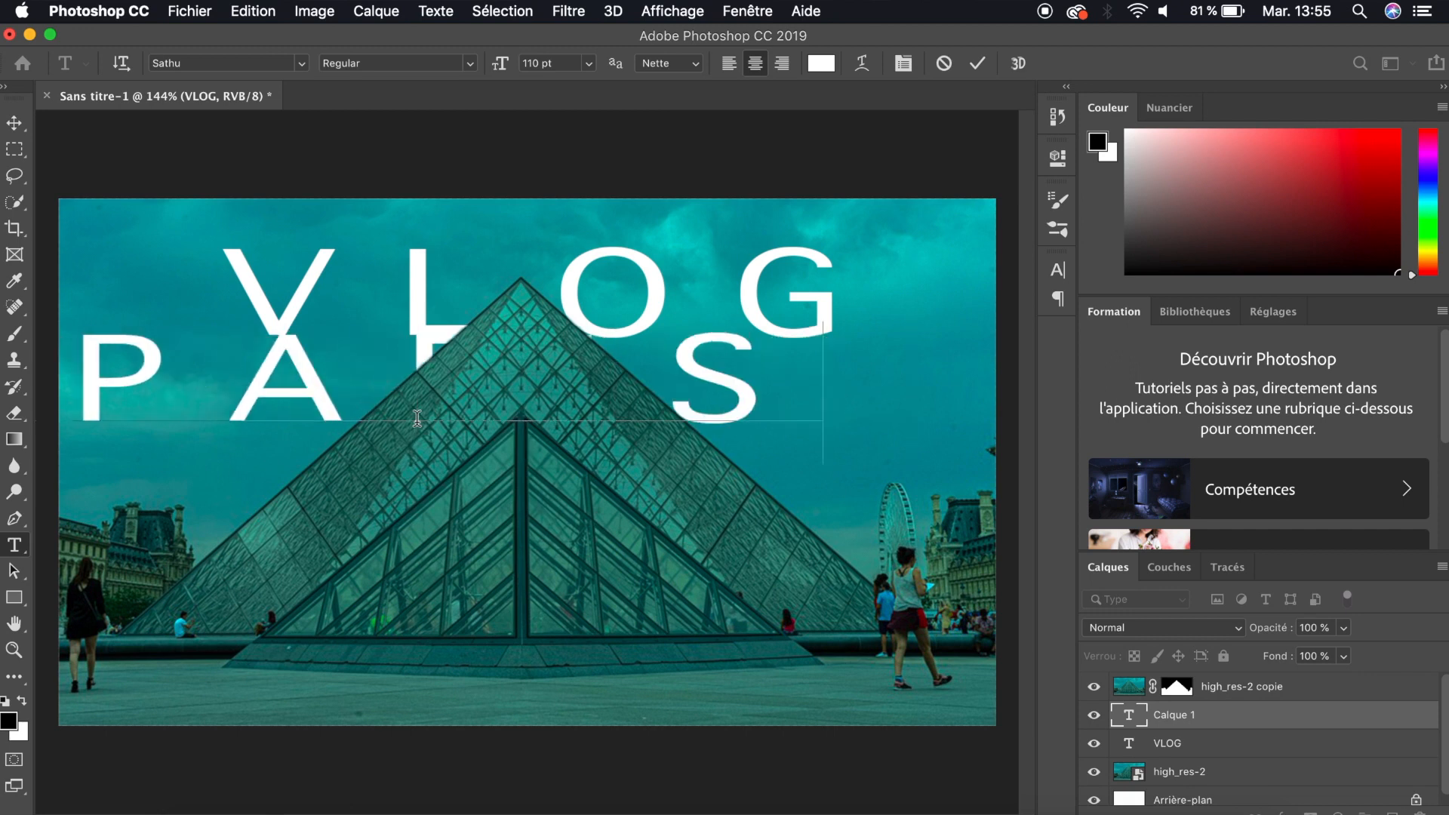
Restyle the PARIS text in the Capture it font at 40 pt and place it in front of the pyramid, centred under VLOG
left_click(1057, 270)
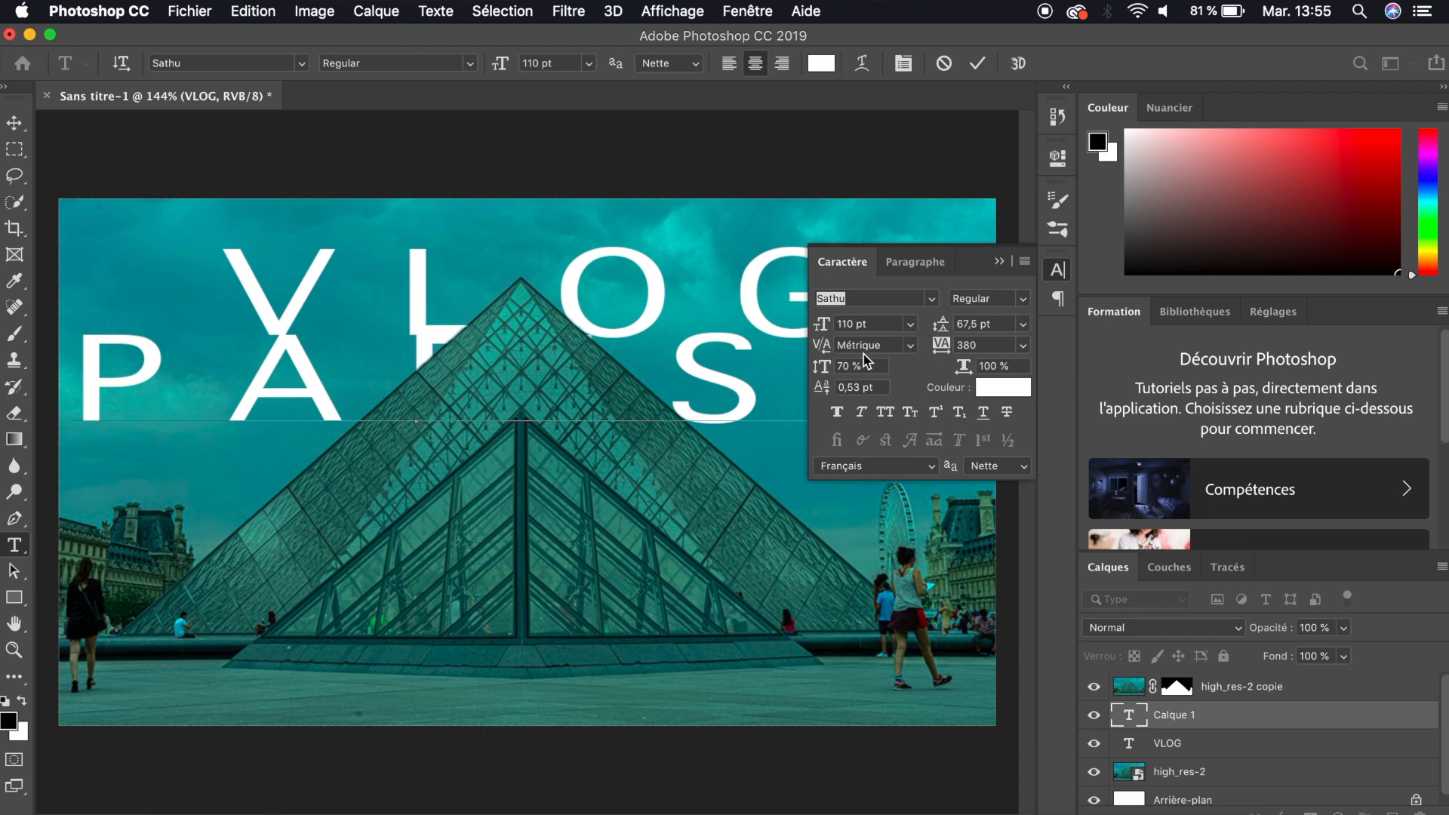
left_click(851, 299)
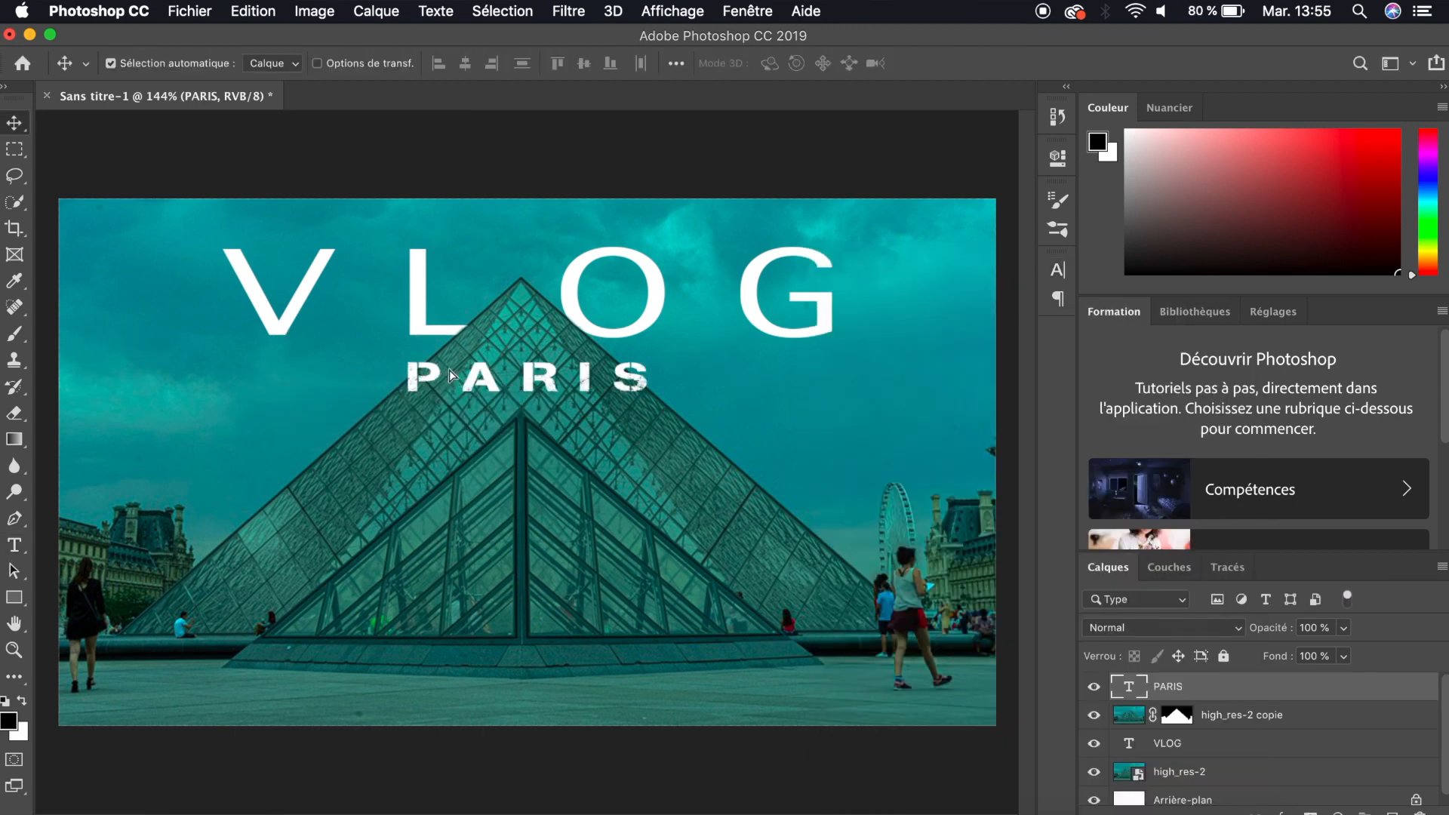
mouse_move(450, 369)
left_mouse_down()
mouse_move(468, 370)
mouse_move(443, 372)
left_mouse_up()
left_click(445, 168)
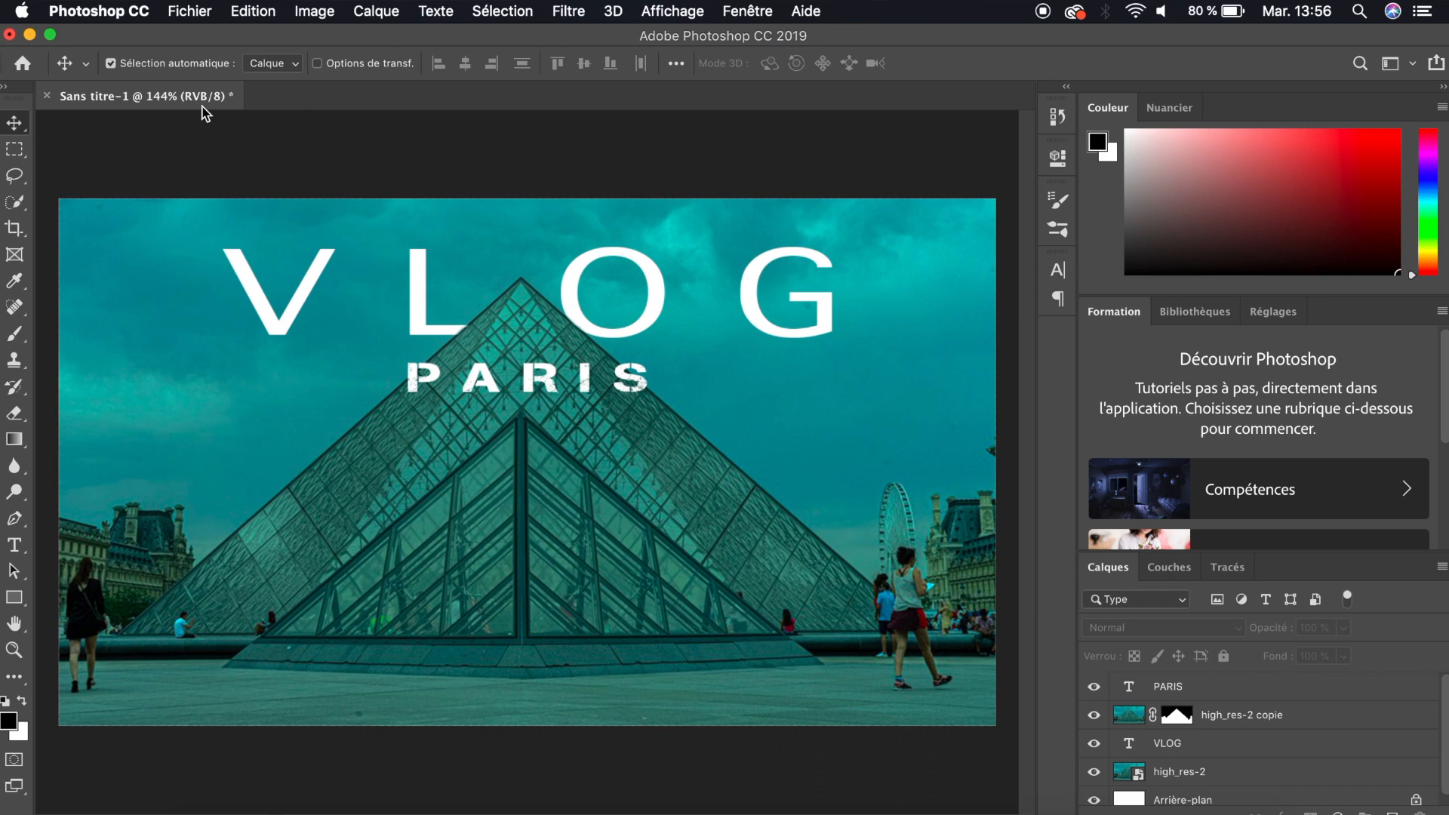
Open the export options for the finished VLOG PARIS image
left_click(192, 12)
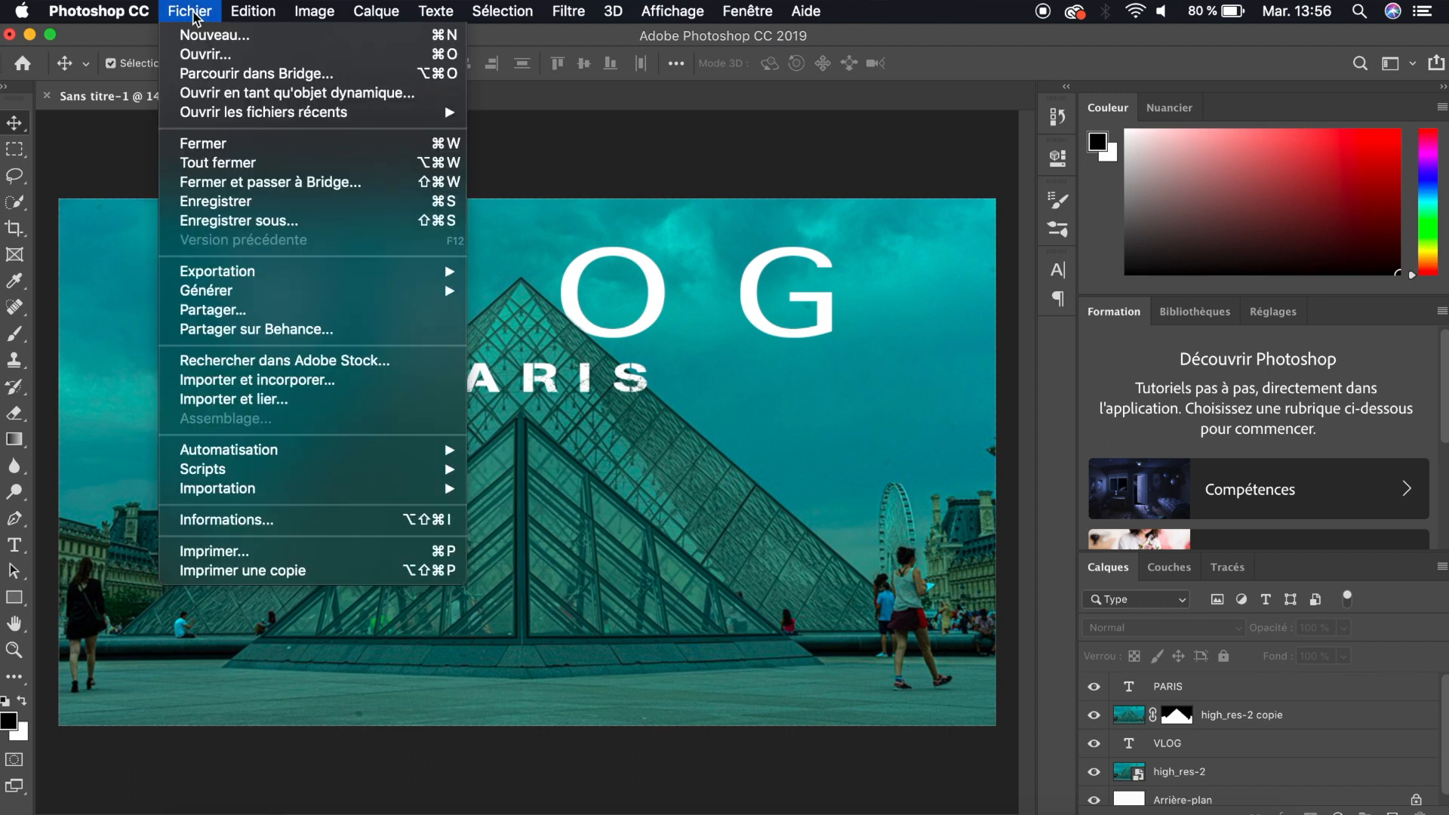
mouse_move(338, 276)
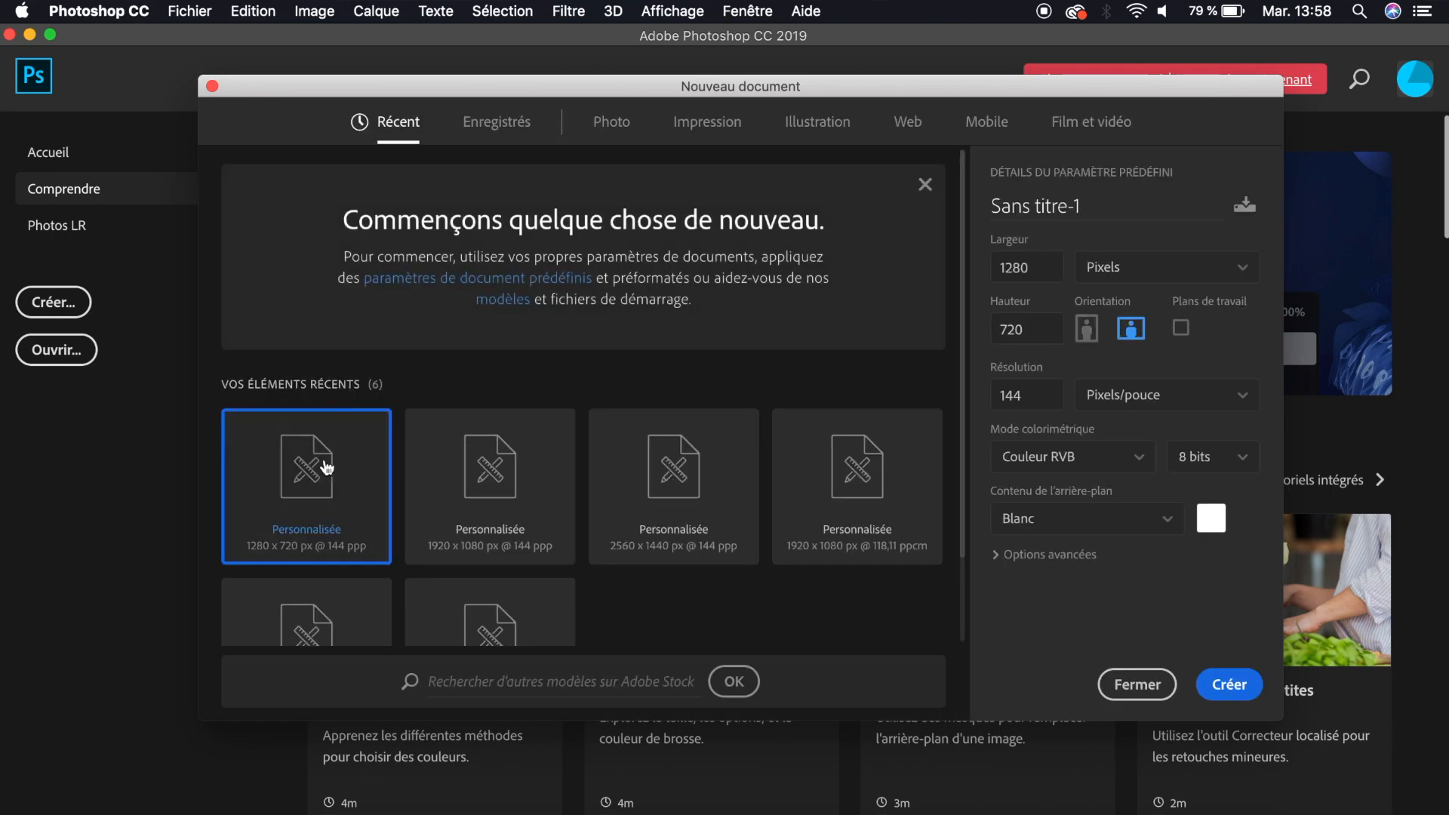
Create a white 1280 × 720 px document at 144 ppi and place the DSC03933.ARW backpack photo in it through Camera Raw
left_click(1229, 679)
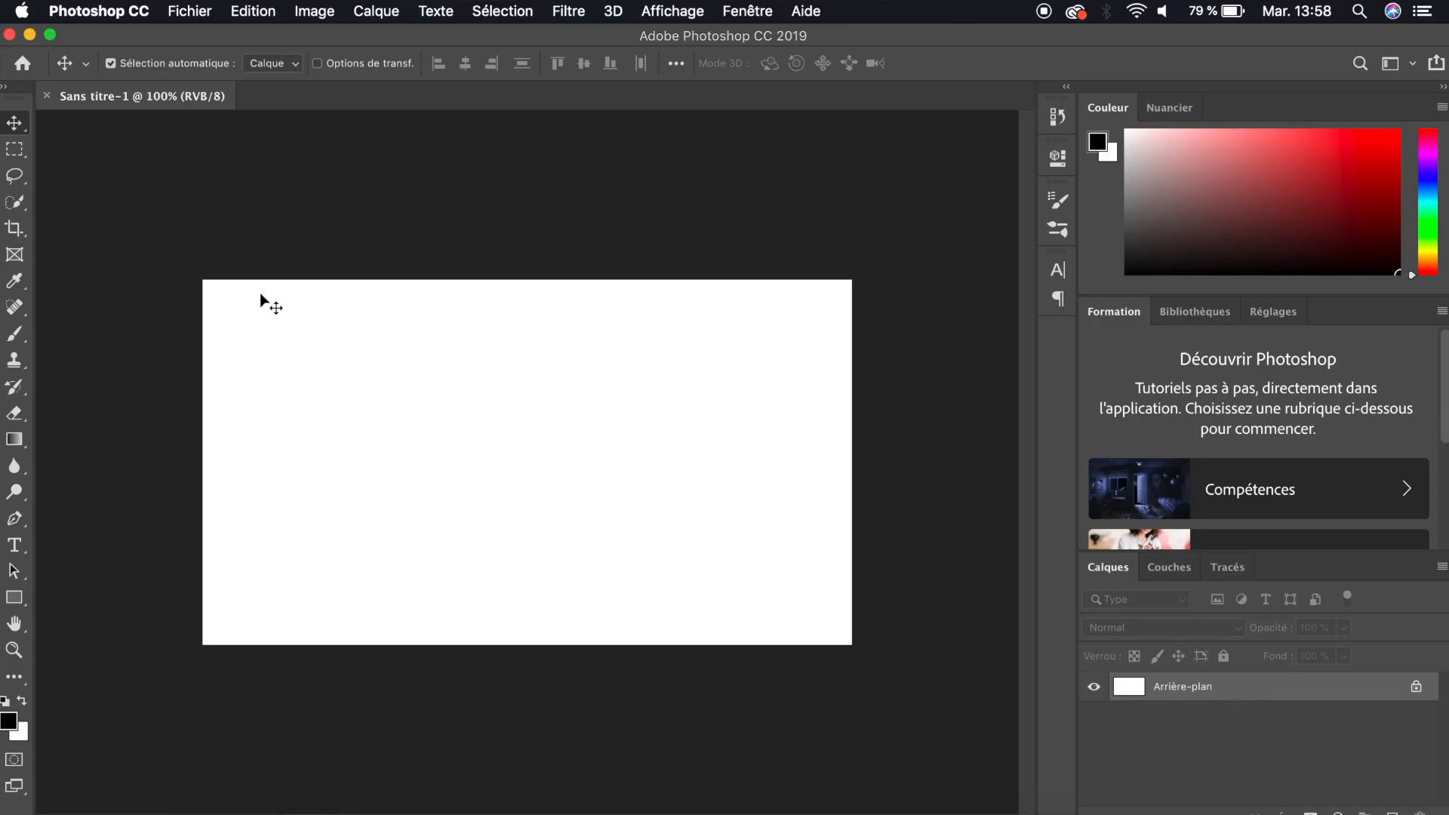
scroll(259, 299, "up", 1)
left_click_drag(106, 36, 716, 44)
left_click_drag(523, 405, 936, 415)
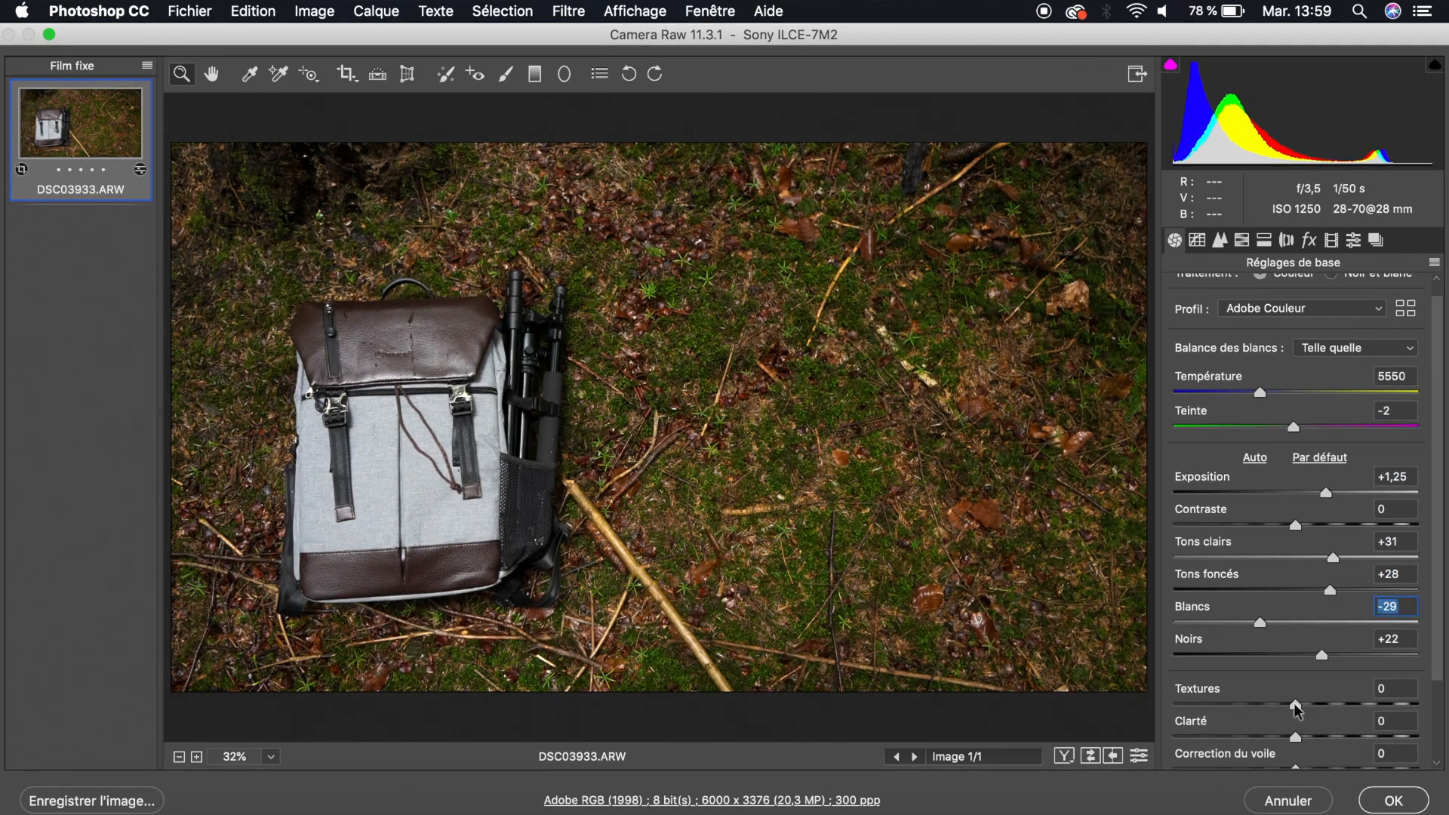
scroll(605, 233, "up", 3)
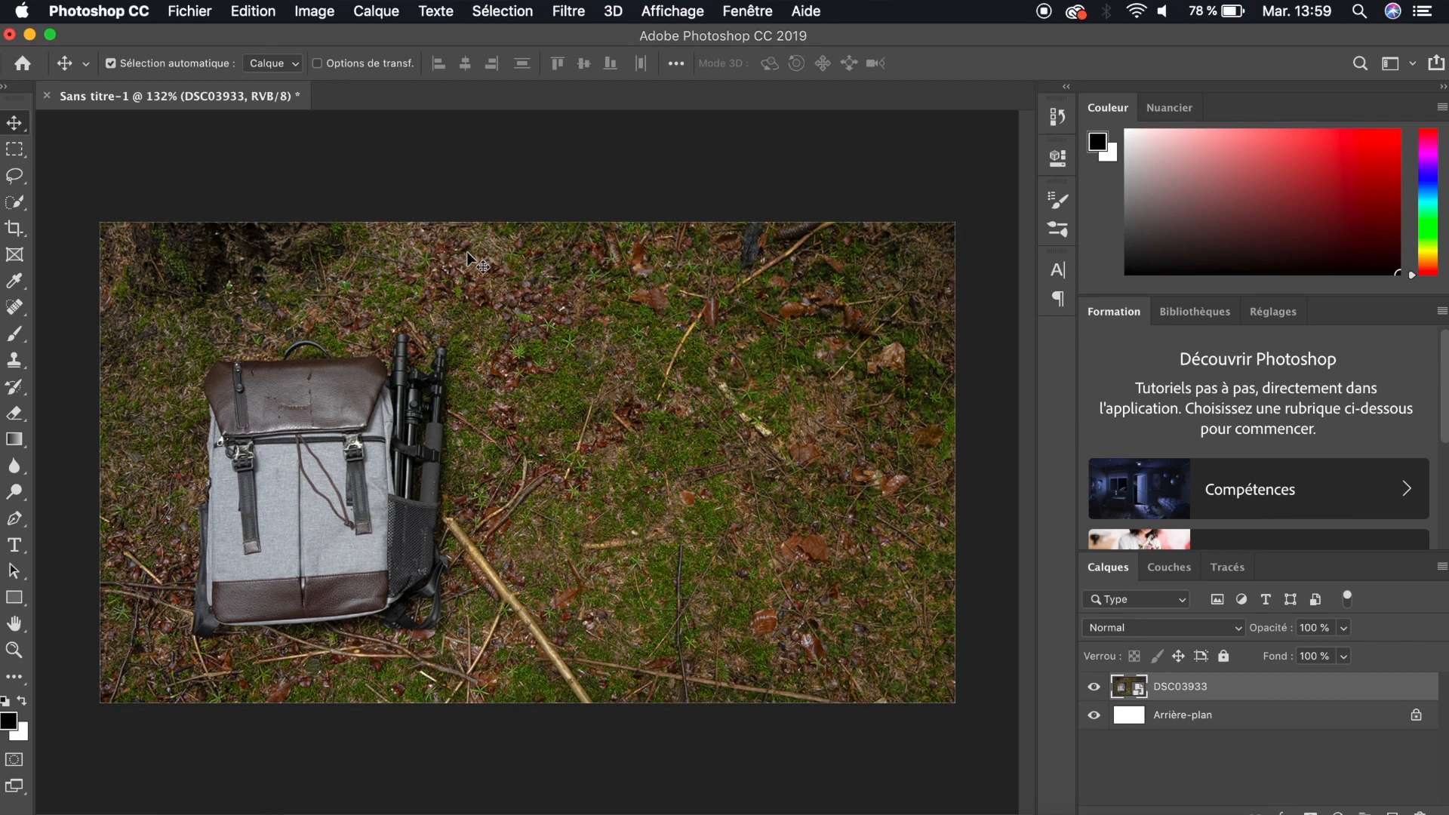
Add a two-line text reading MON SAC / DE VOYAGE over the backpack photo
key("t")
left_click(580, 339)
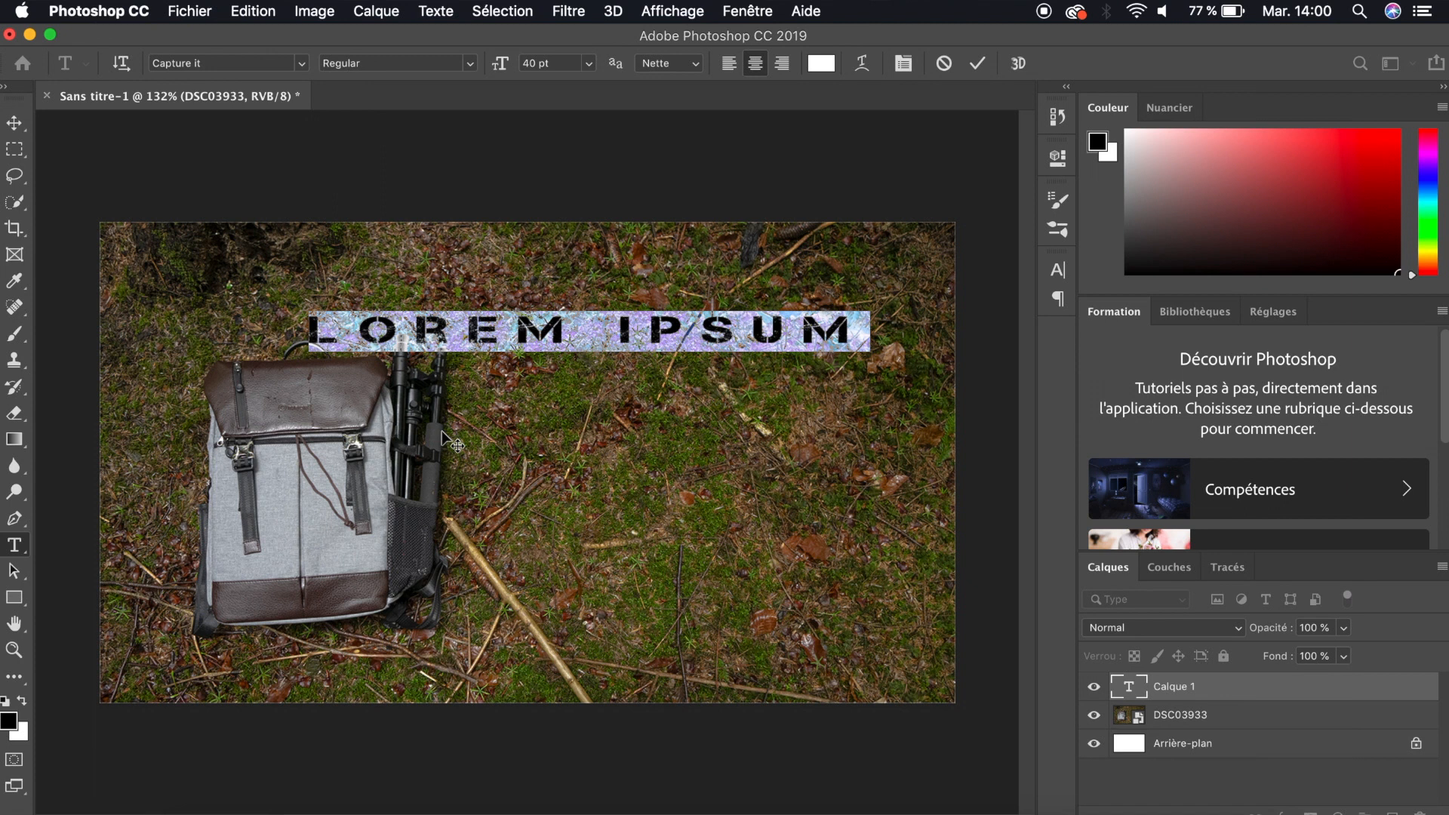
type("MON SAC DE VOYAGE")
Set the MON SAC DE VOYAGE text in DIN Alternate Bold, adjusting its size and letter spacing to fit the space beside the backpack
left_click(1057, 270)
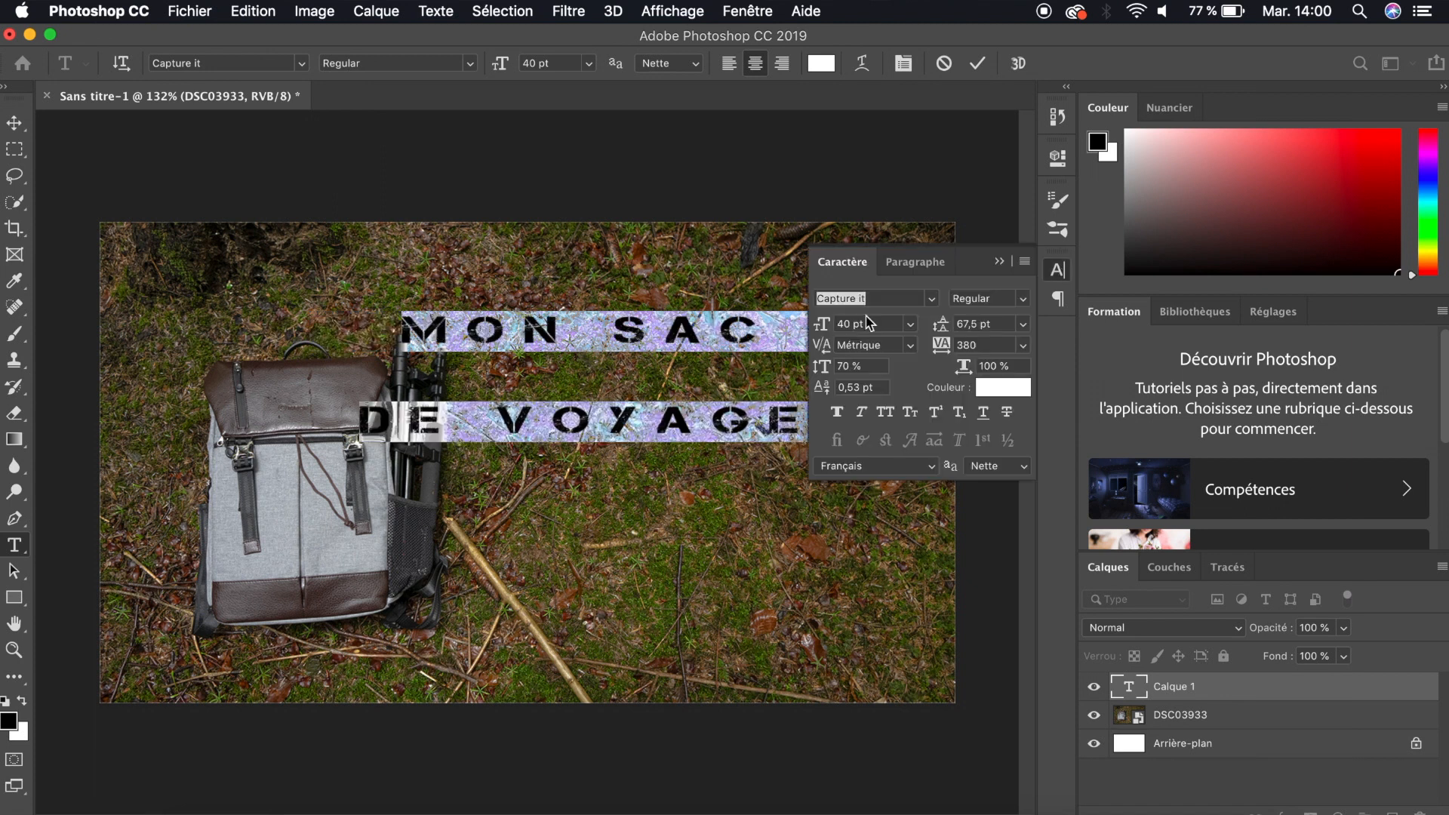
left_click(931, 299)
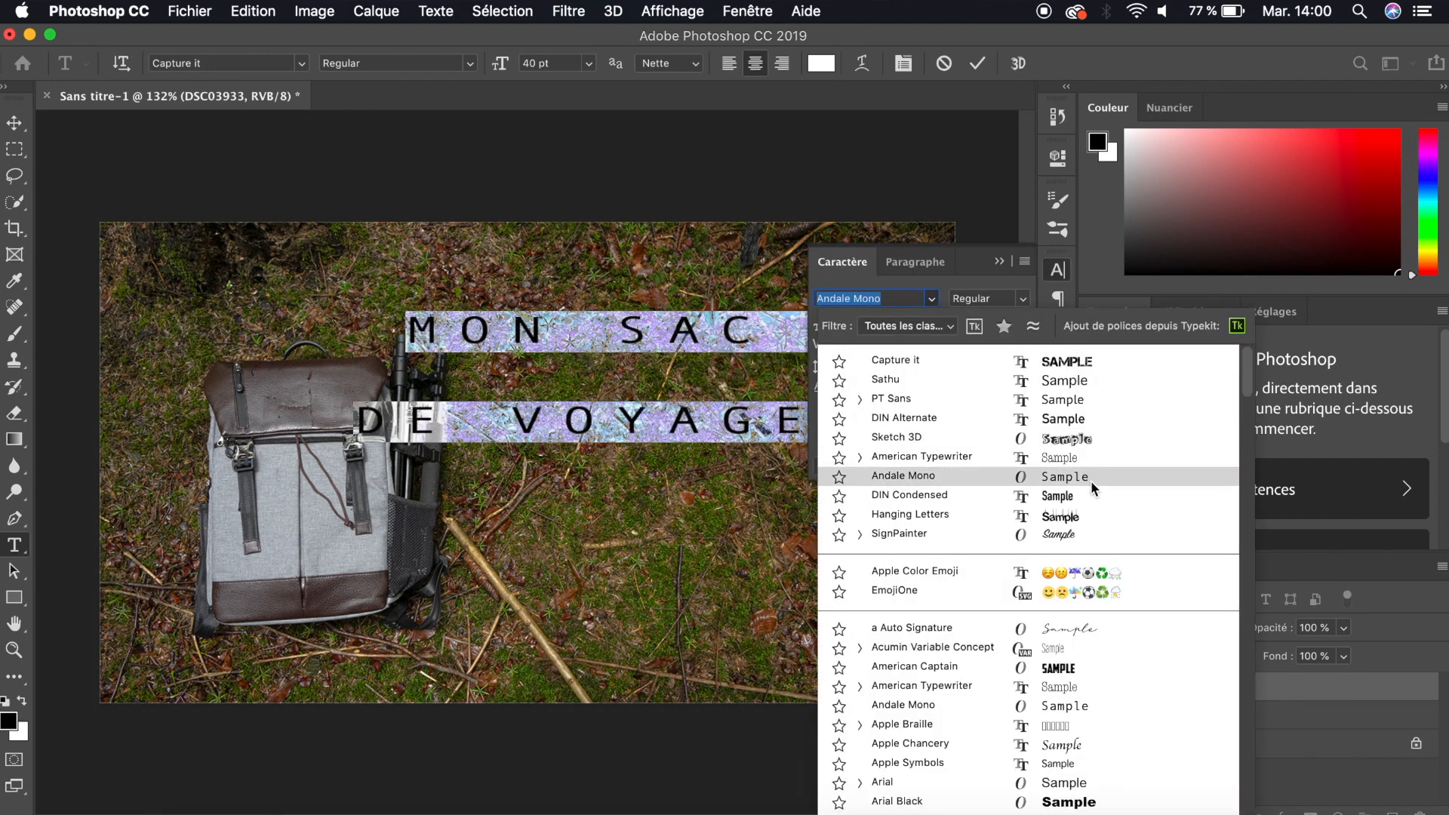
left_click(1072, 477)
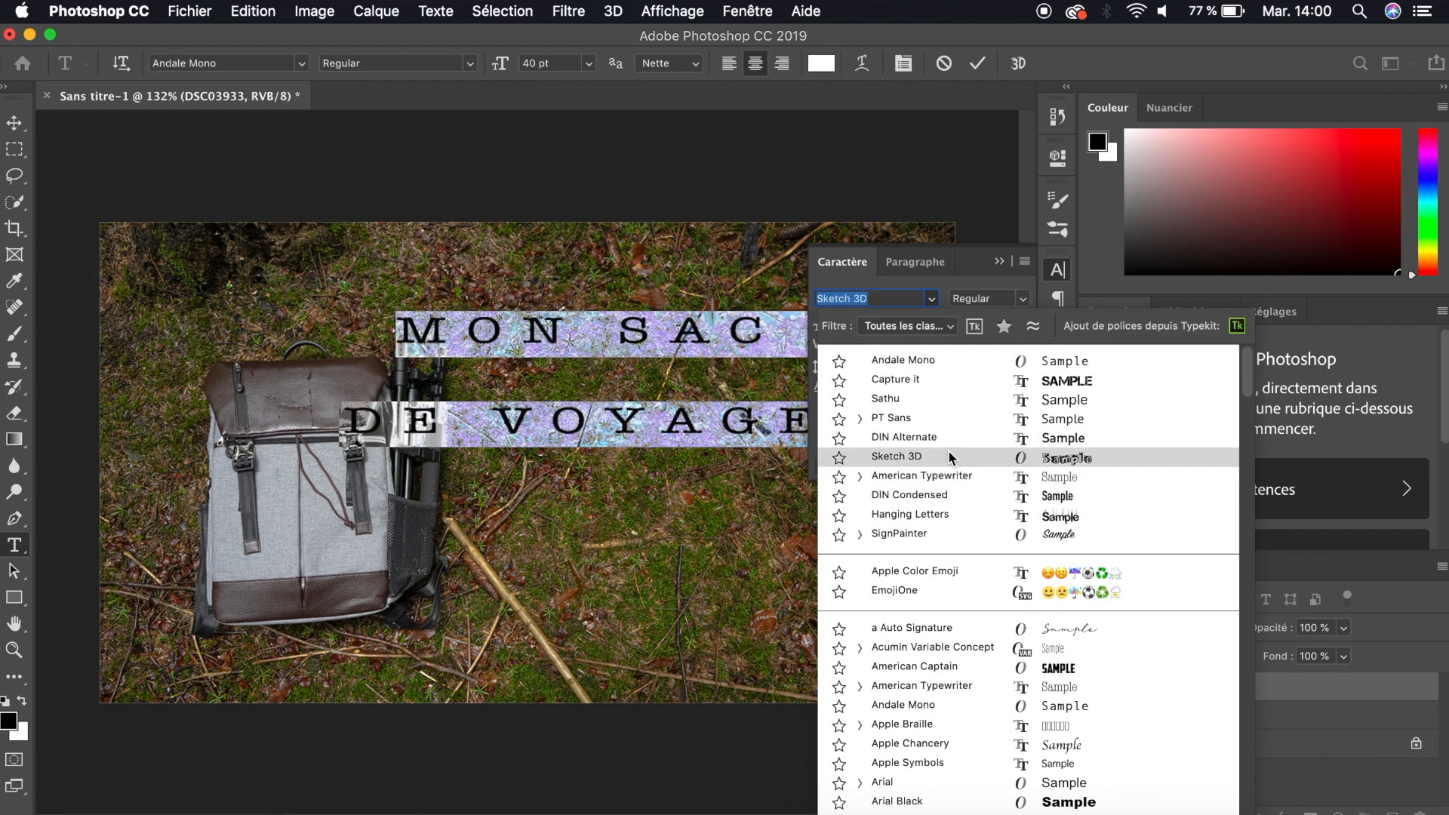
left_click(952, 436)
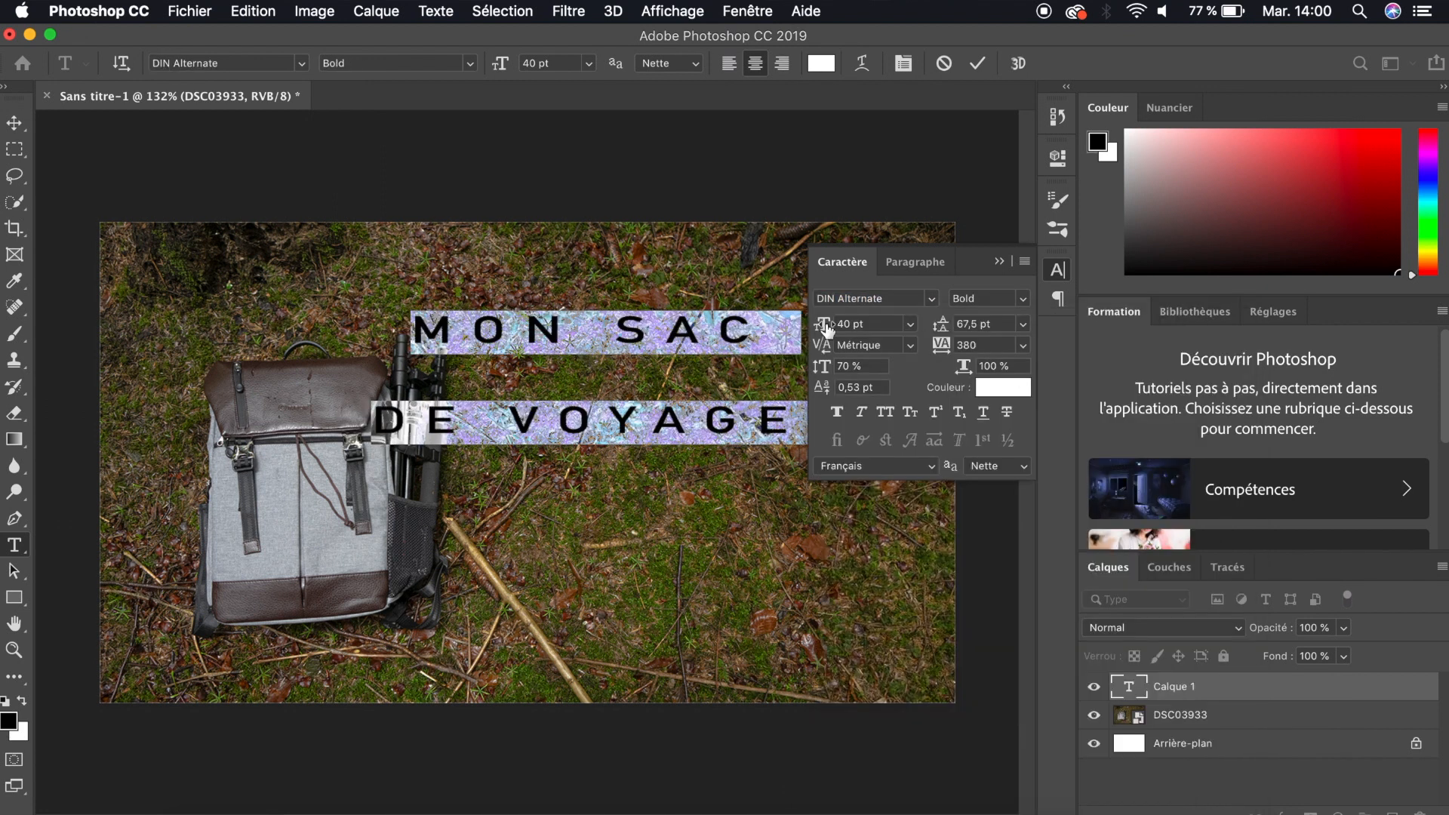
left_click_drag(830, 330, 837, 329)
left_click_drag(941, 345, 934, 350)
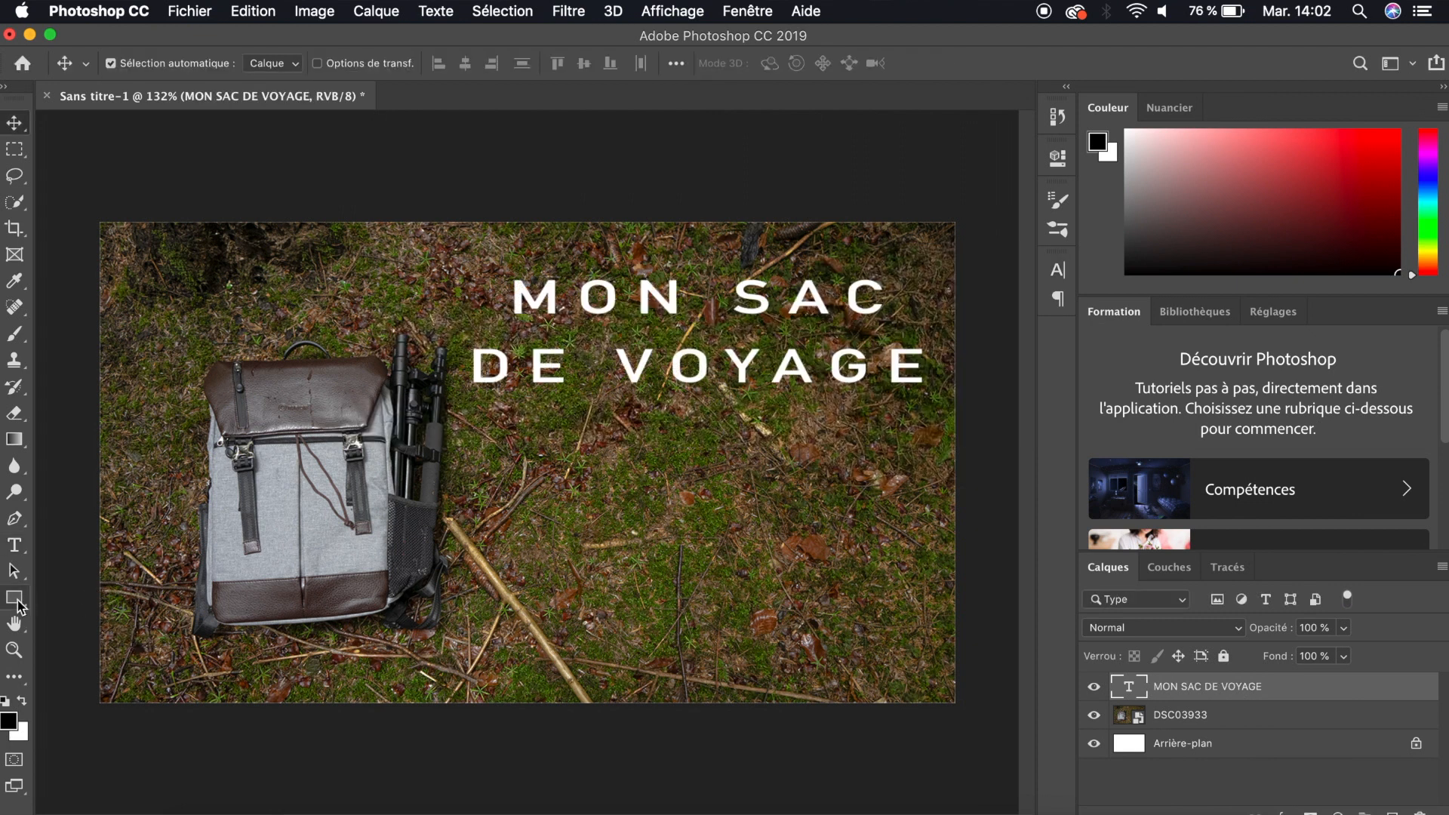
Draw grey rectangles of about 579 × 78 px and 702 × 79 px over the two title lines and move the text layer above them
left_click(11, 601)
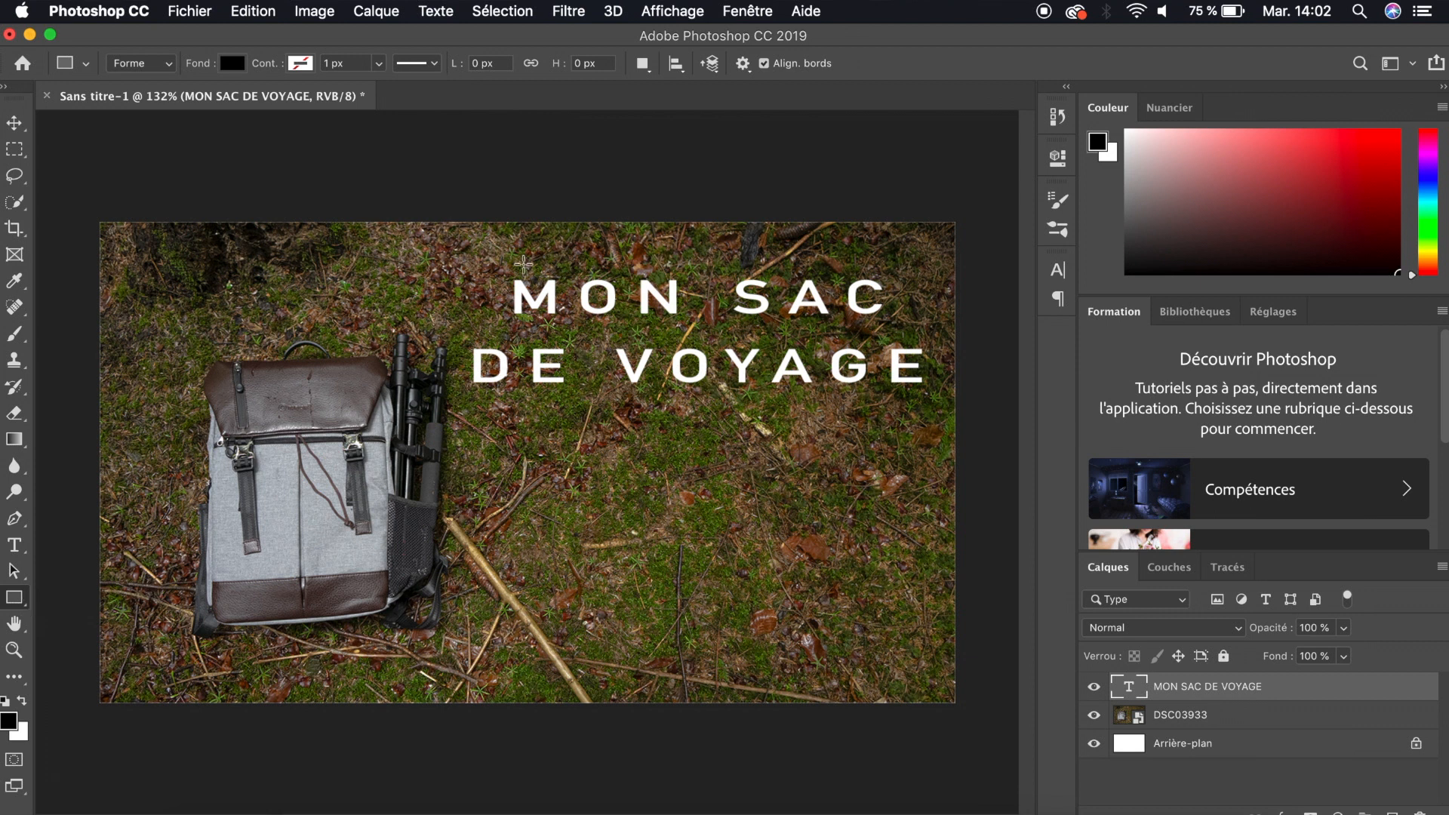
left_click_drag(504, 270, 890, 320)
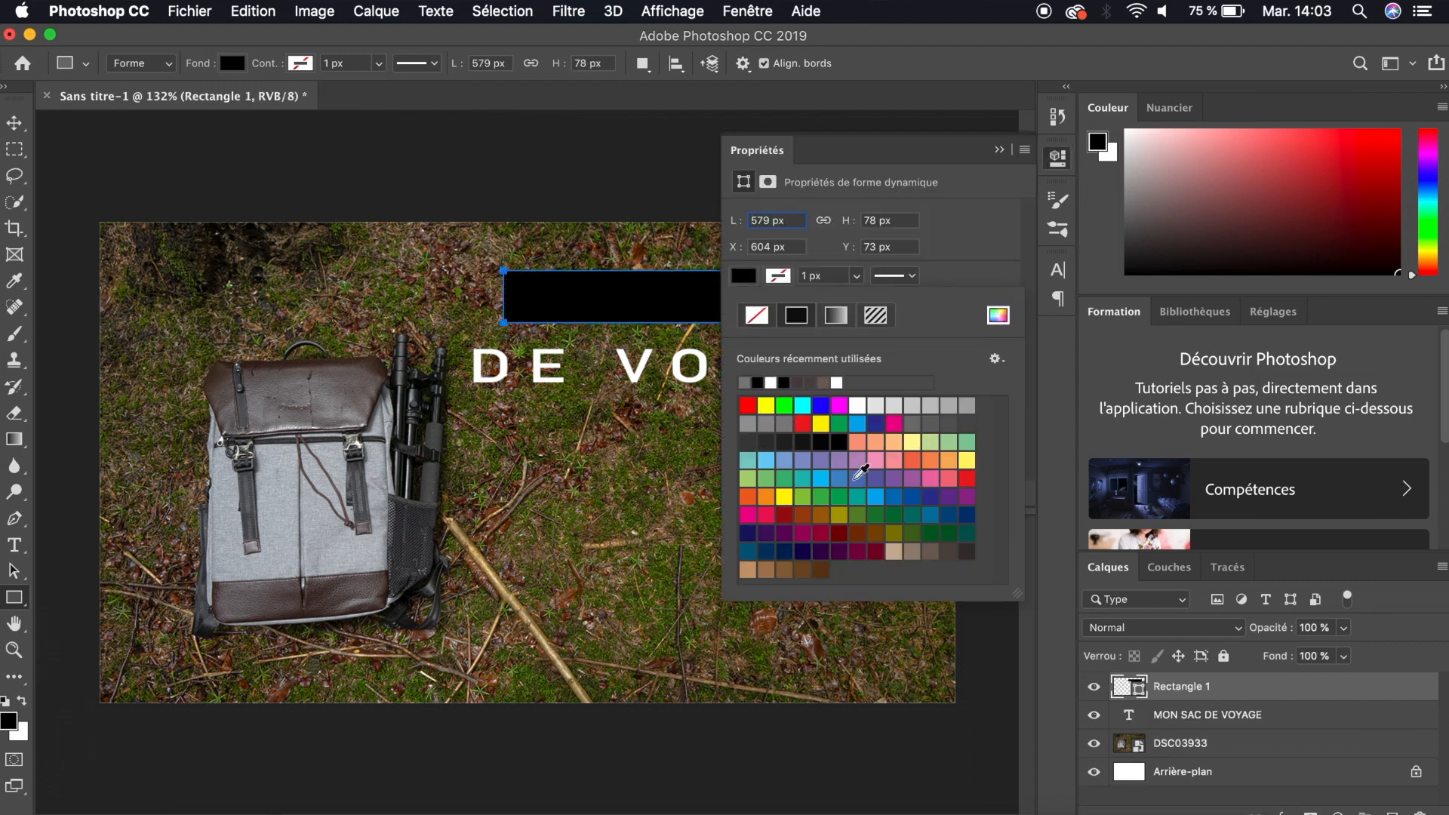
left_click(765, 423)
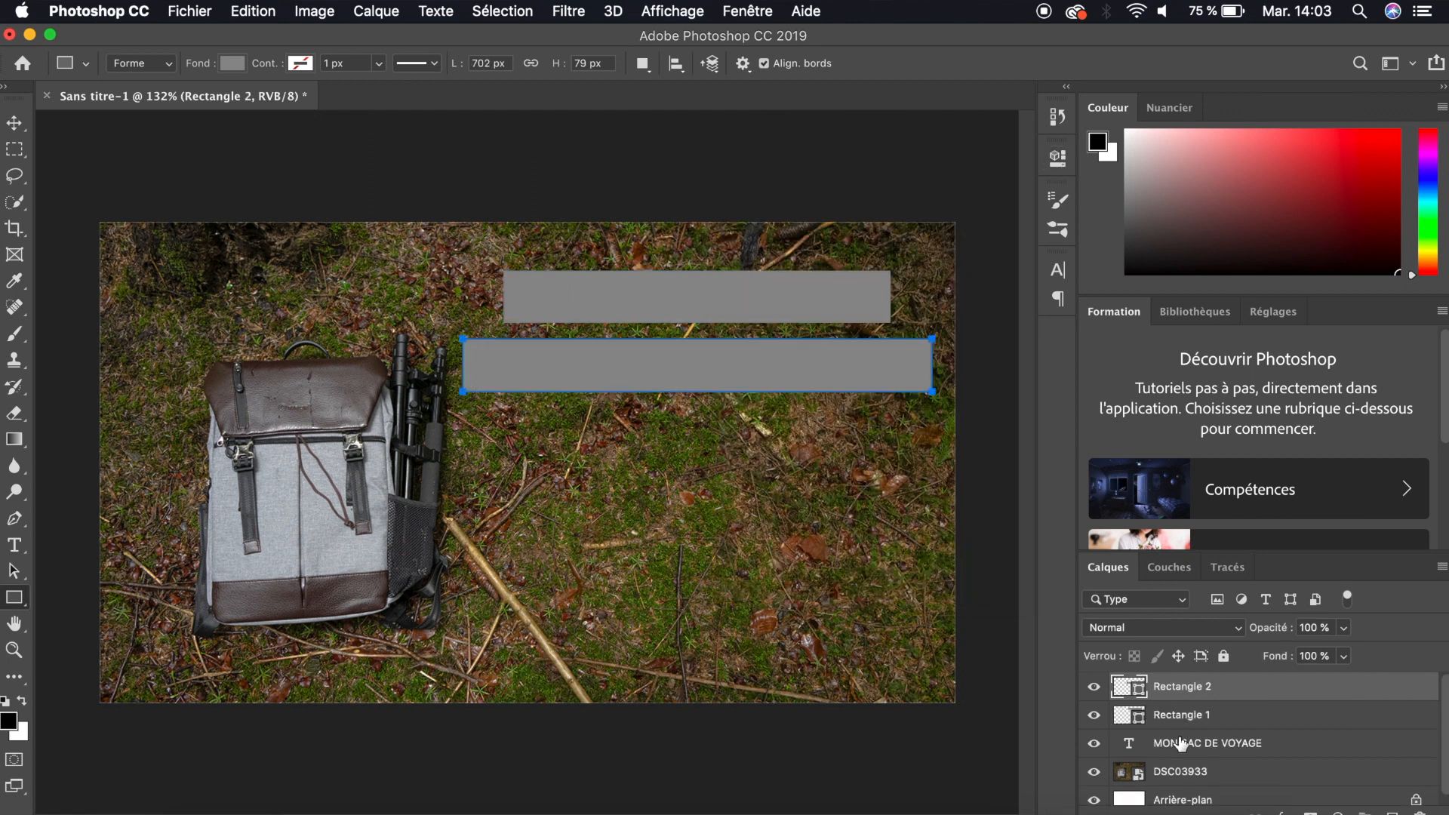
left_click_drag(1185, 750, 1182, 677)
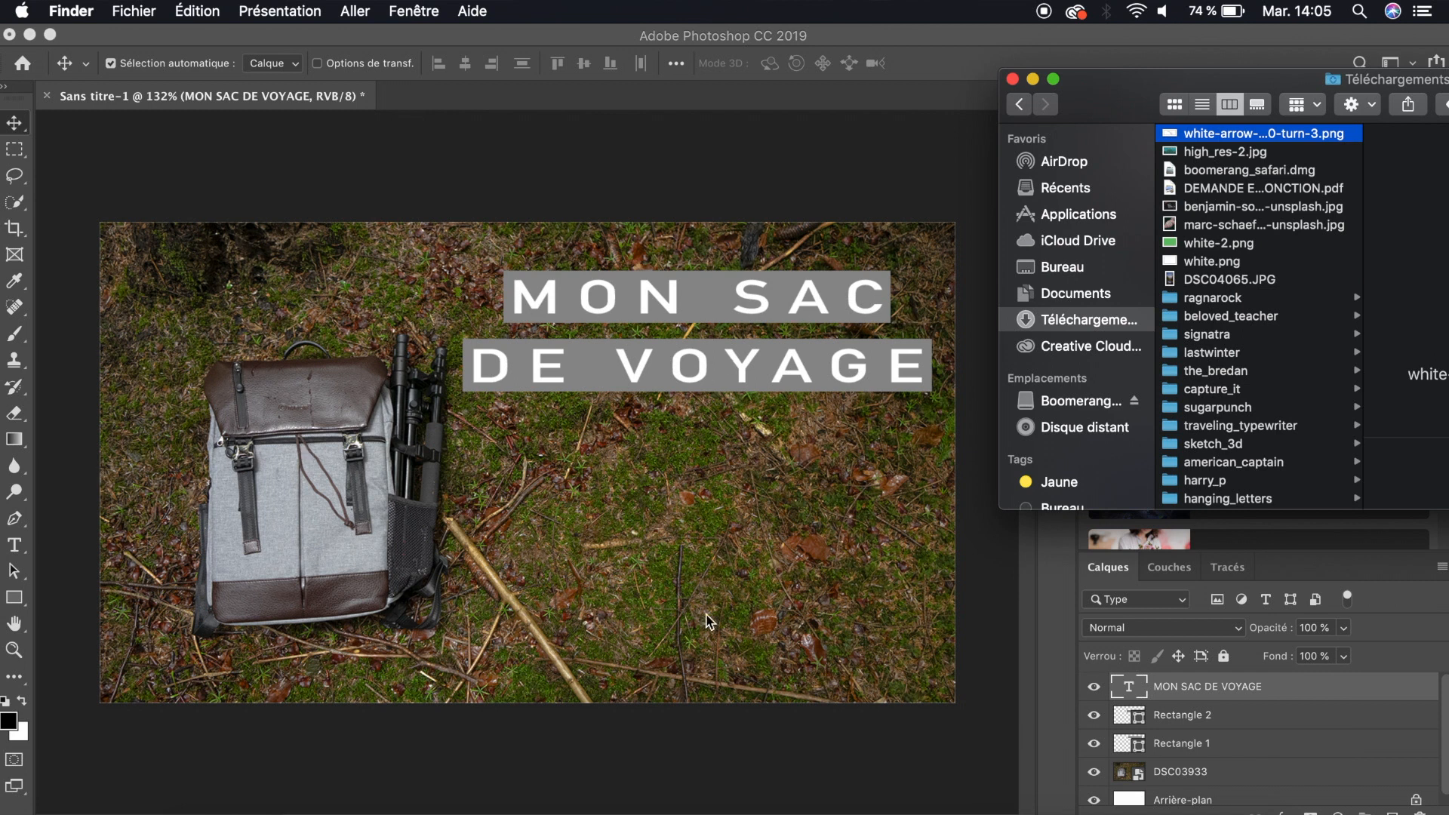
Place the white-arrow-transparent-png-10-turn-3 image, flipped and rotated under the title so that it points at the backpack
left_click_drag(1292, 136, 750, 507)
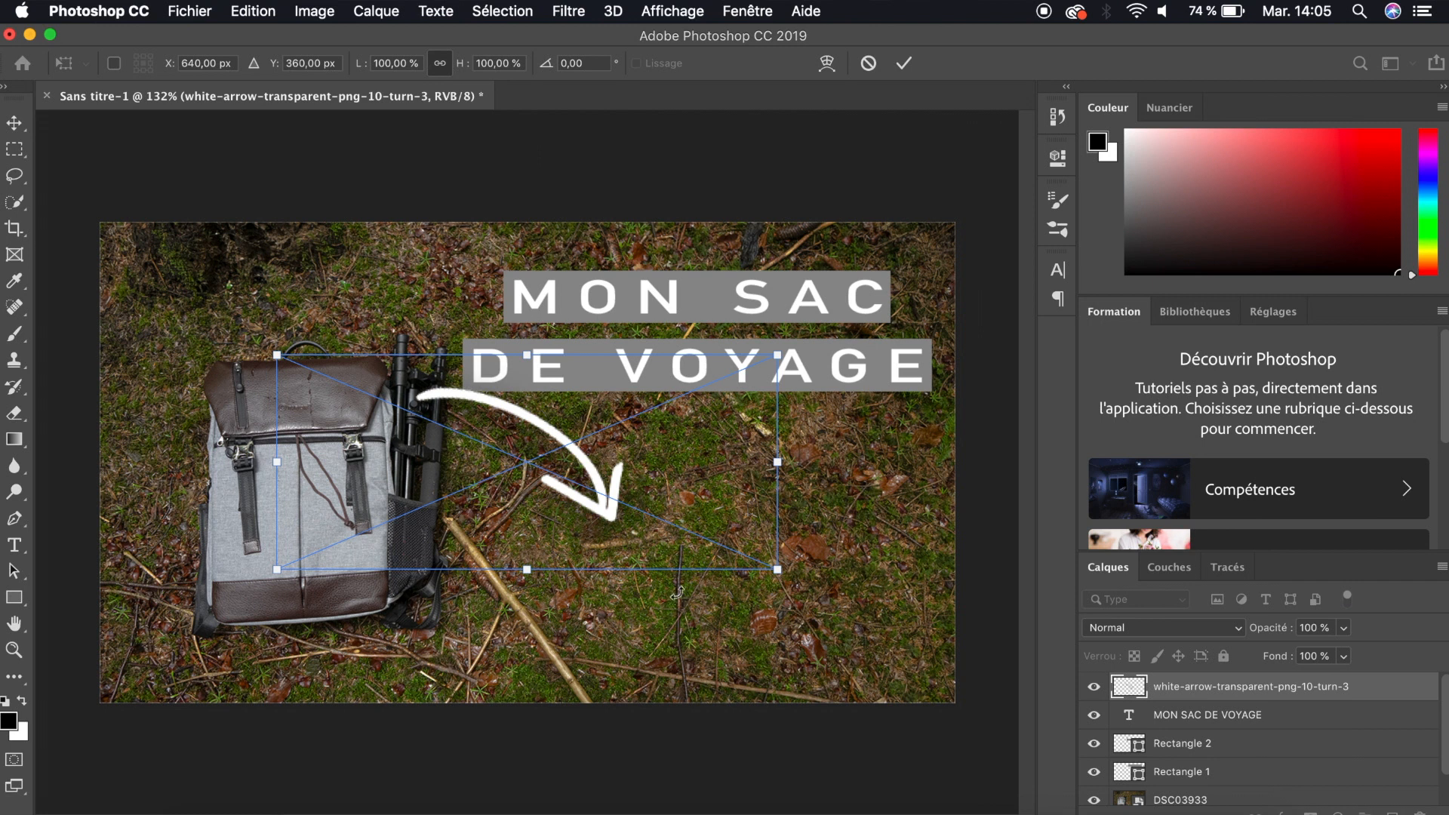
left_click_drag(784, 584, 303, 603)
left_click_drag(555, 494, 627, 501)
left_click_drag(848, 323, 823, 339)
left_click_drag(613, 523, 616, 522)
key("Return")
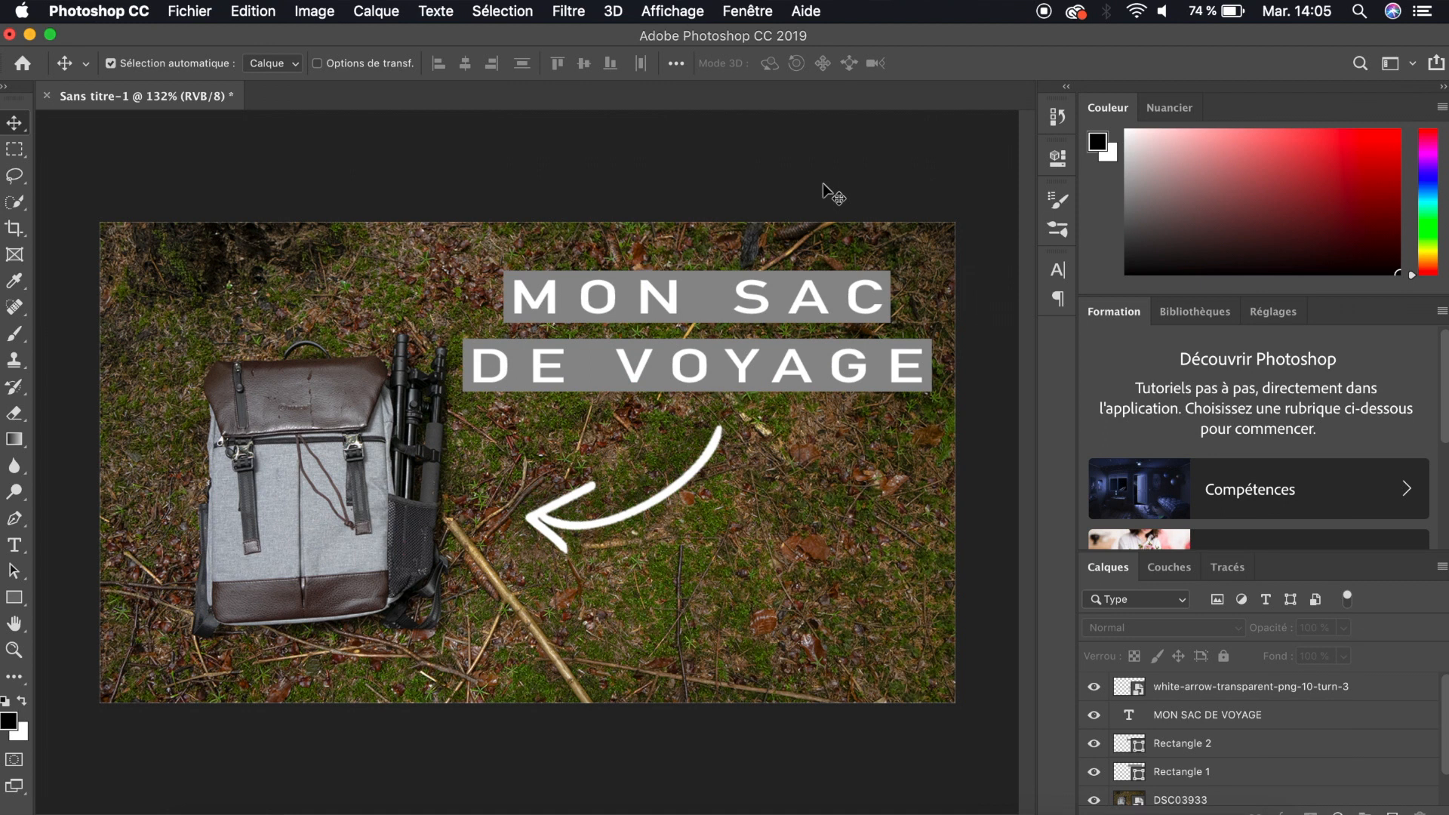
Export the finished backpack thumbnail with the quick PNG export
left_click(202, 11)
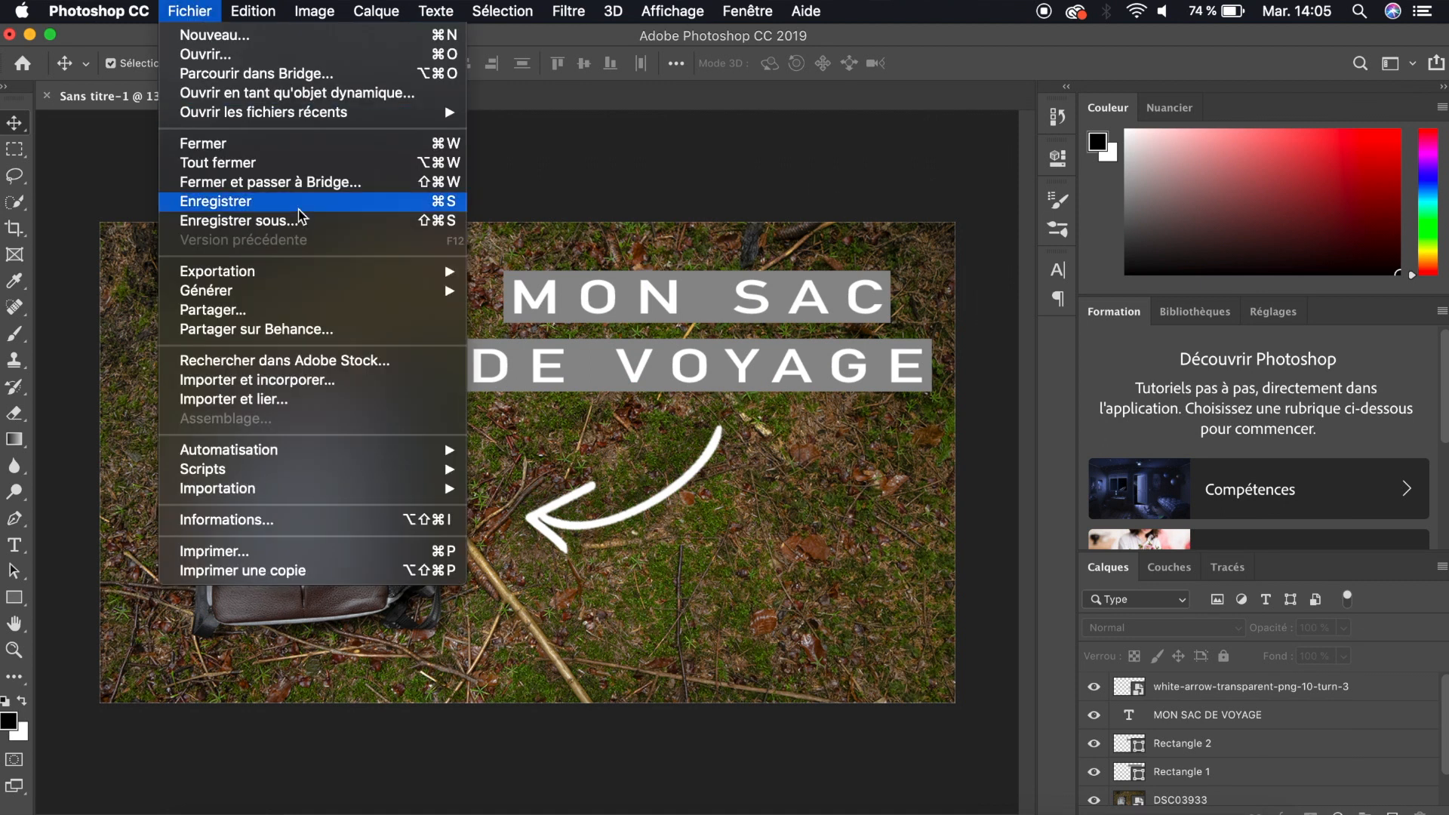
mouse_move(413, 271)
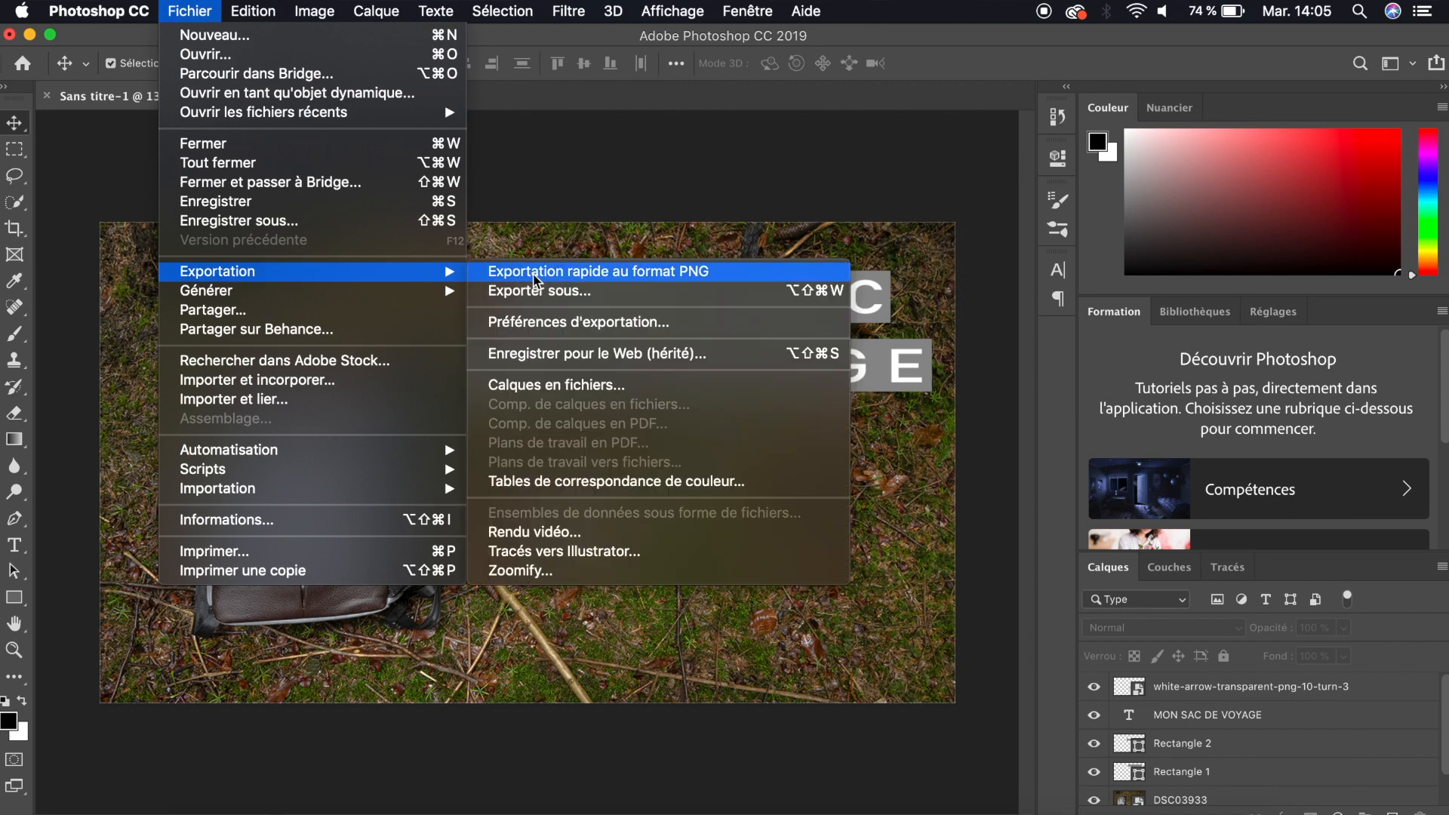